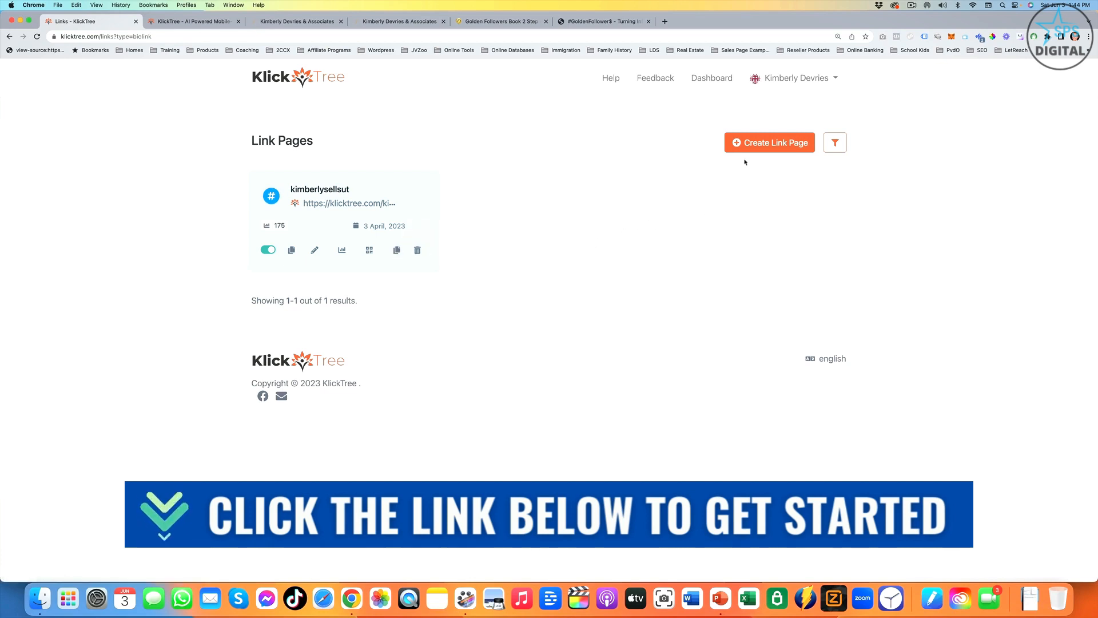
# - Start a new link page with the short URL alias "Testing"
pyautogui.click(761, 151)
pyautogui.click(601, 302)
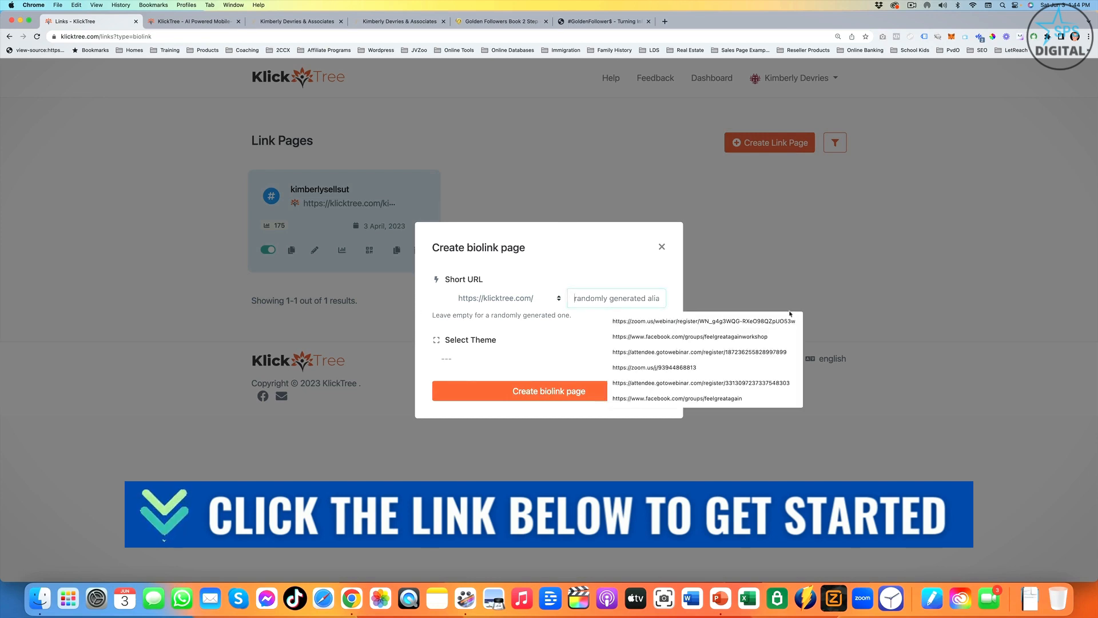
pyautogui.write('Testing')
# - Select the Supplements theme for the new page, look through its full preview and close the preview
pyautogui.click(529, 361)
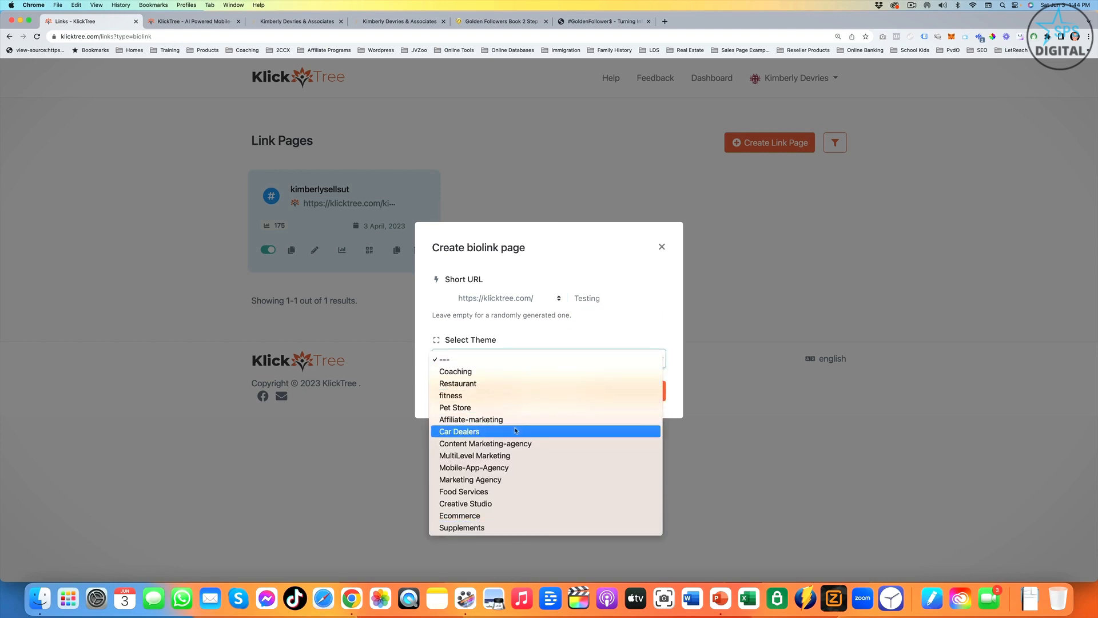
pyautogui.click(494, 527)
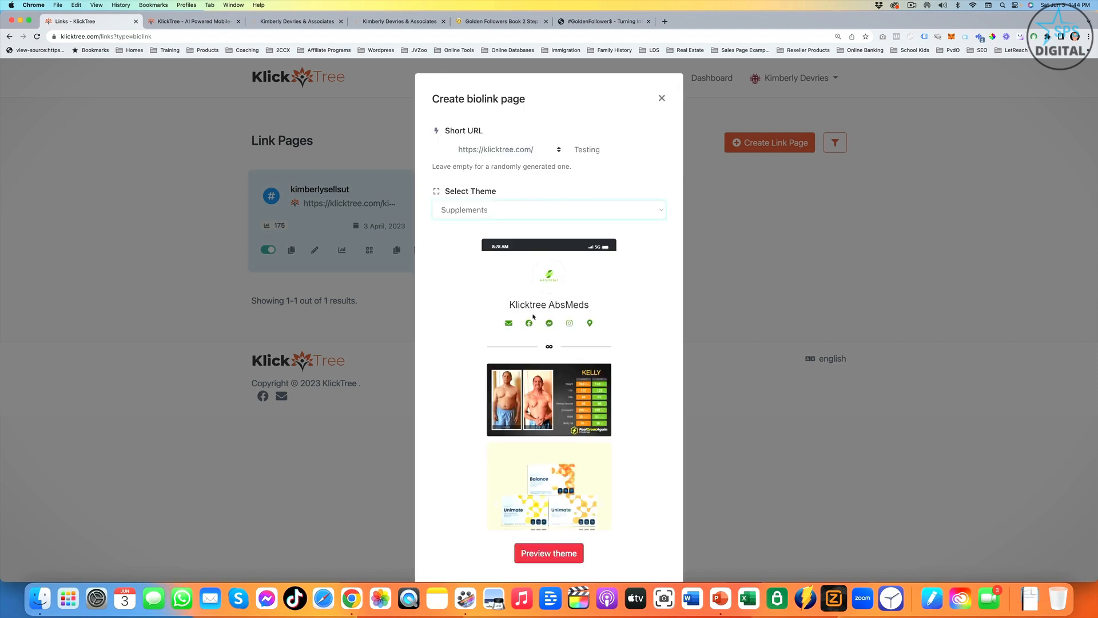
pyautogui.scroll(-2, 533, 317)
pyautogui.scroll(2, 544, 365)
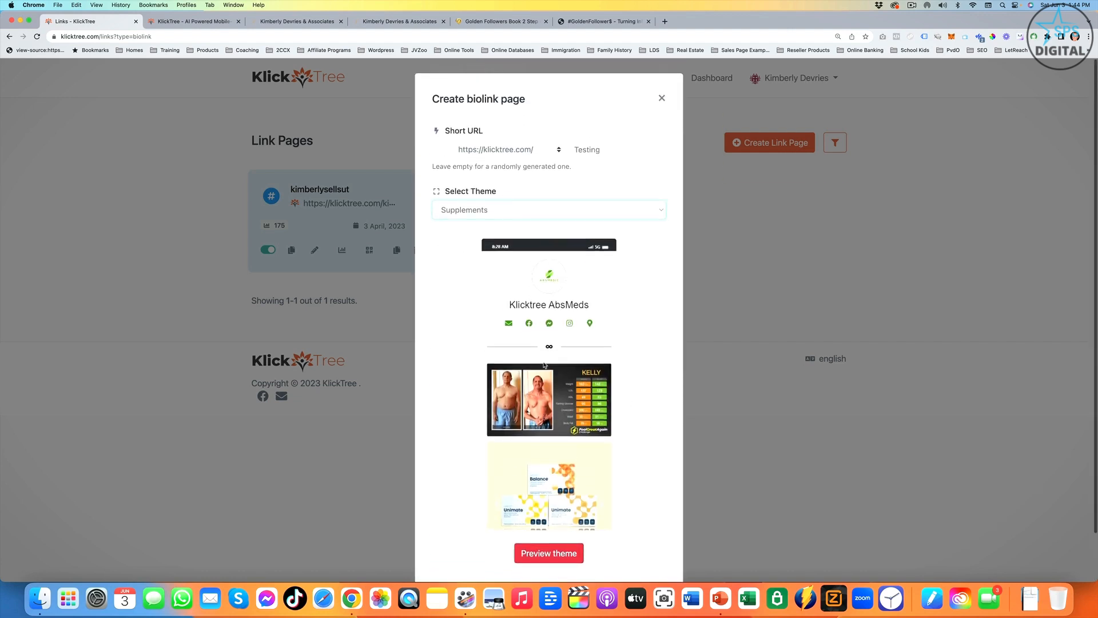
pyautogui.scroll(-2, 519, 298)
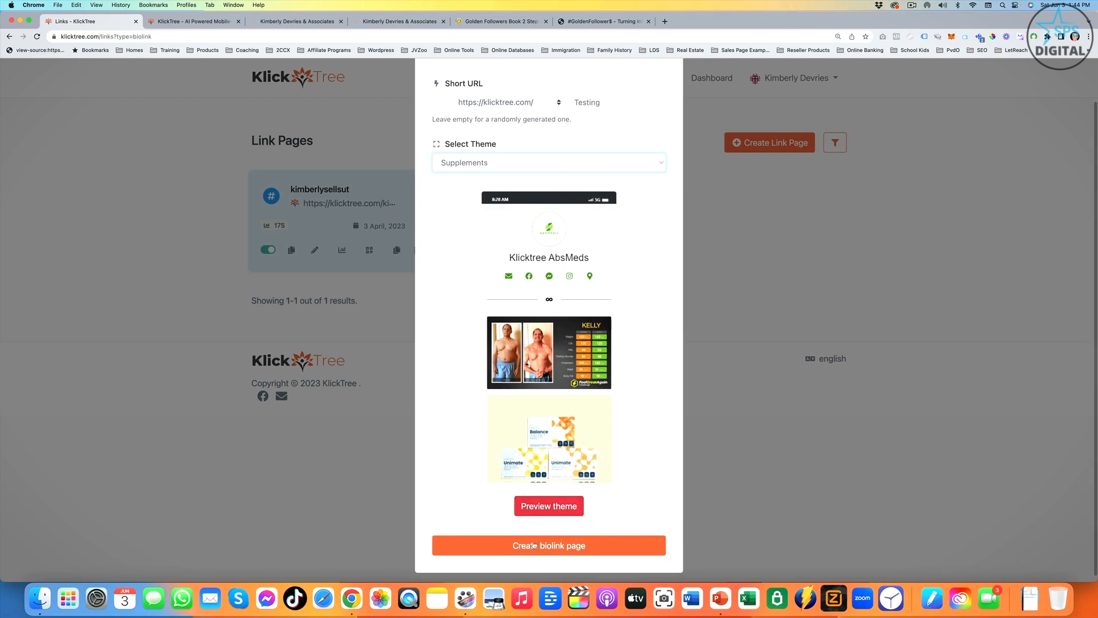
pyautogui.click(565, 507)
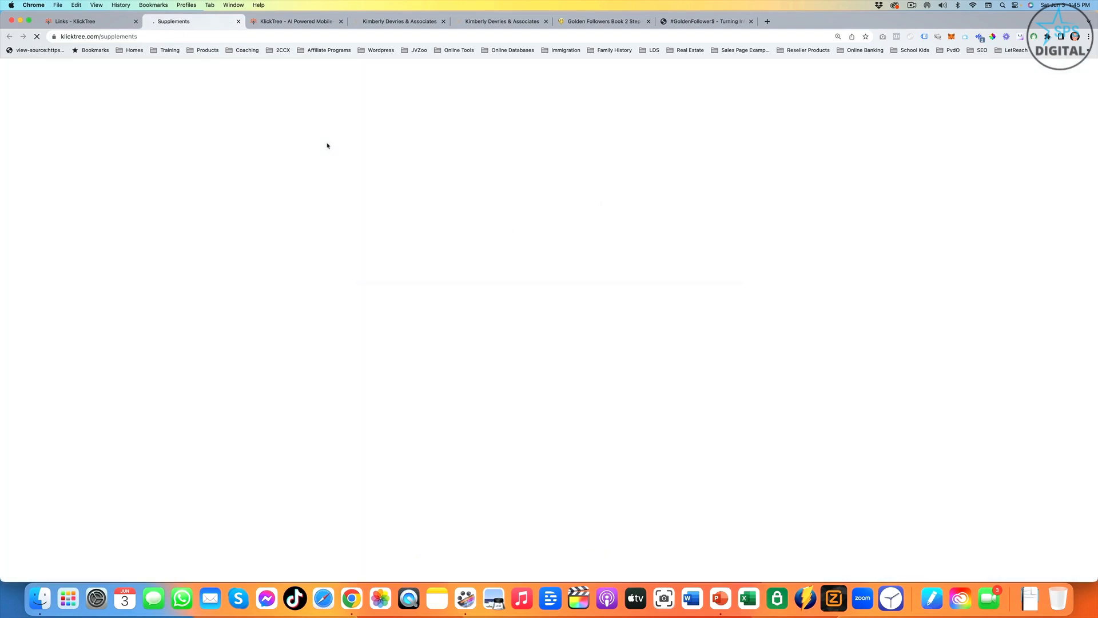
pyautogui.scroll(-6, 598, 262)
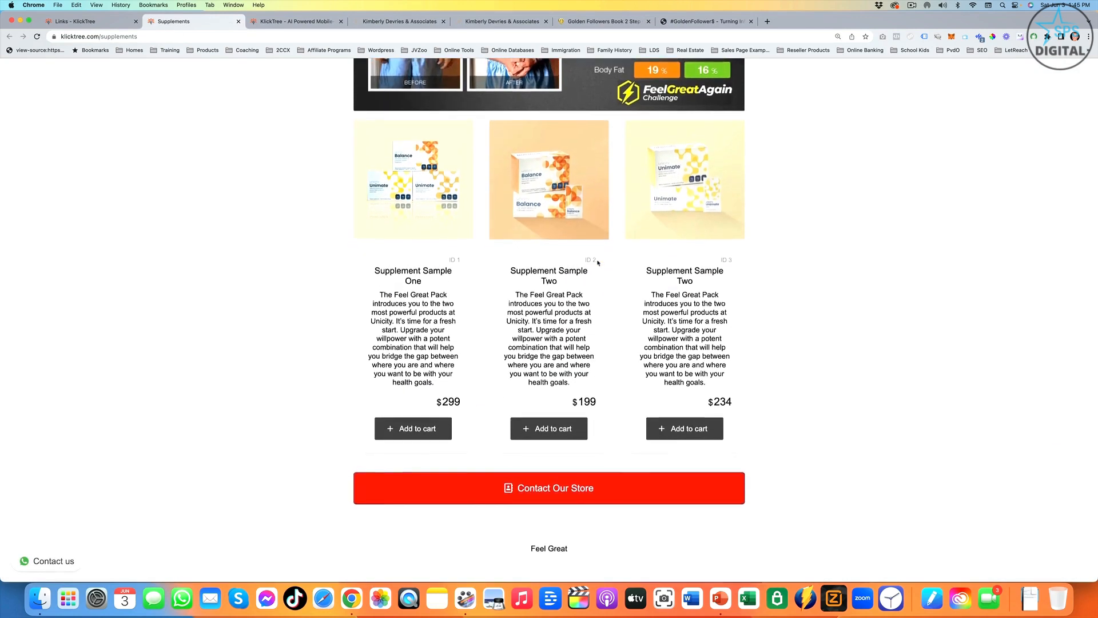
pyautogui.scroll(10, 598, 263)
pyautogui.press('super+w')
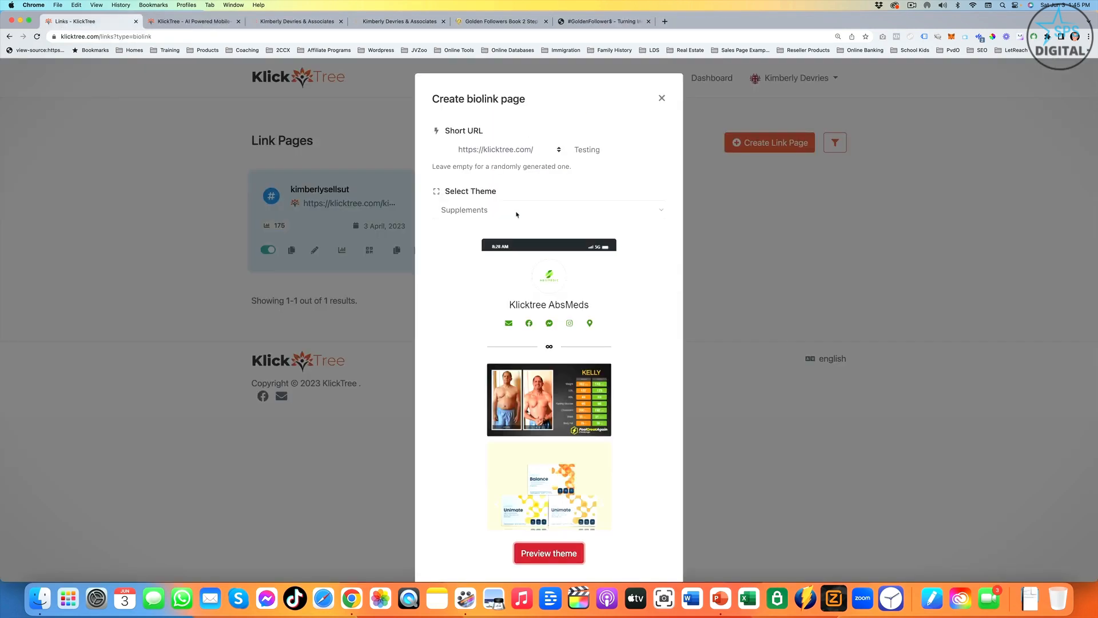
# - Switch the theme to Coaching and look over its sample layout
pyautogui.click(517, 213)
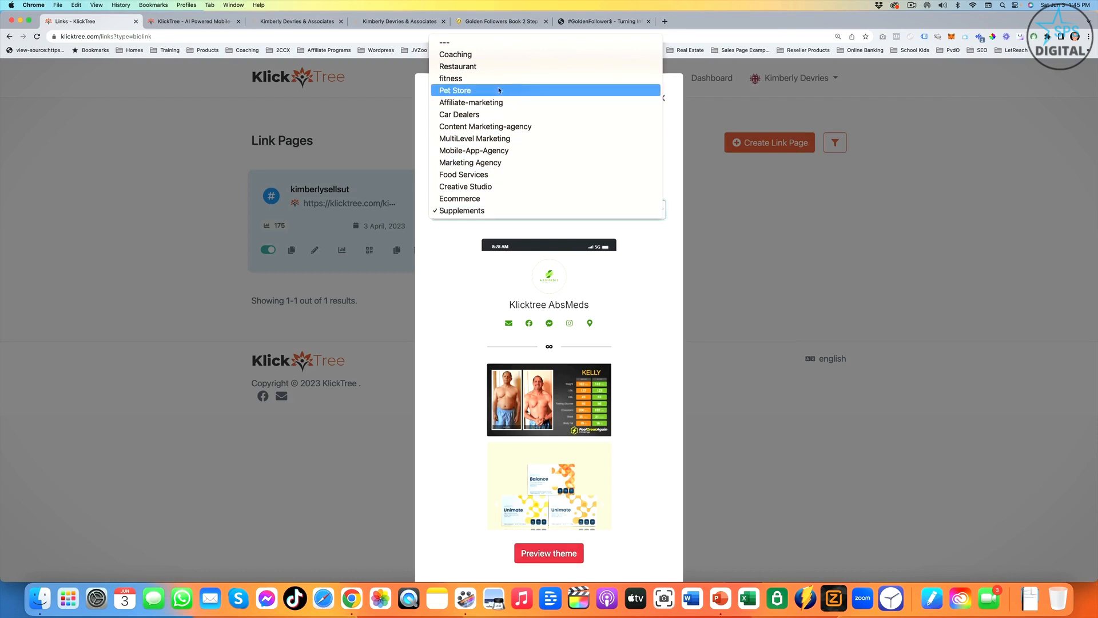
pyautogui.click(456, 53)
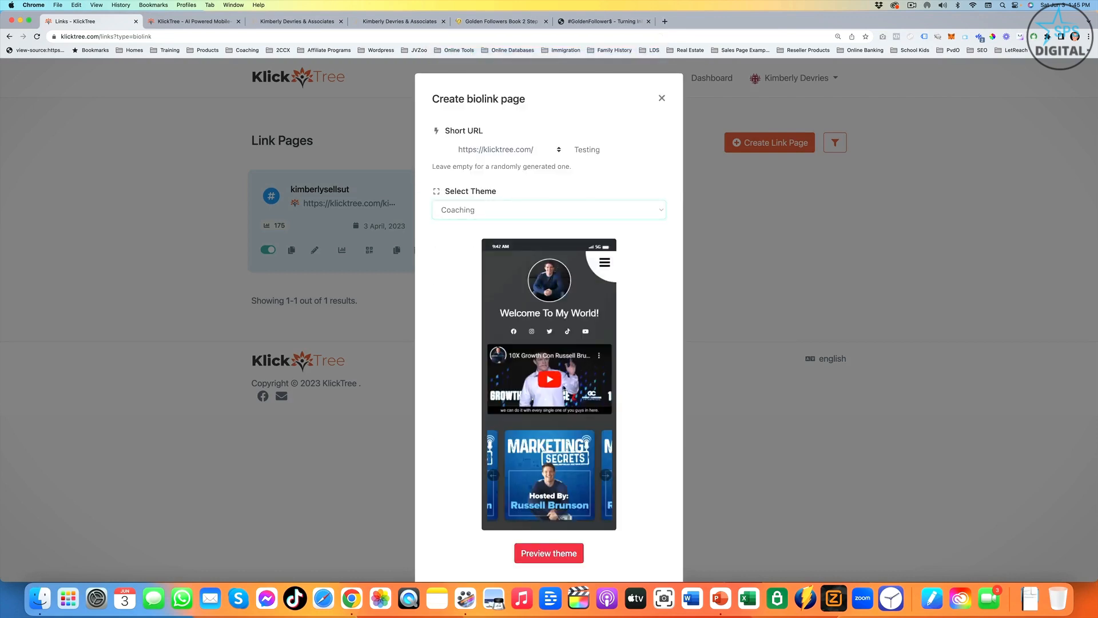
pyautogui.scroll(-2, 588, 510)
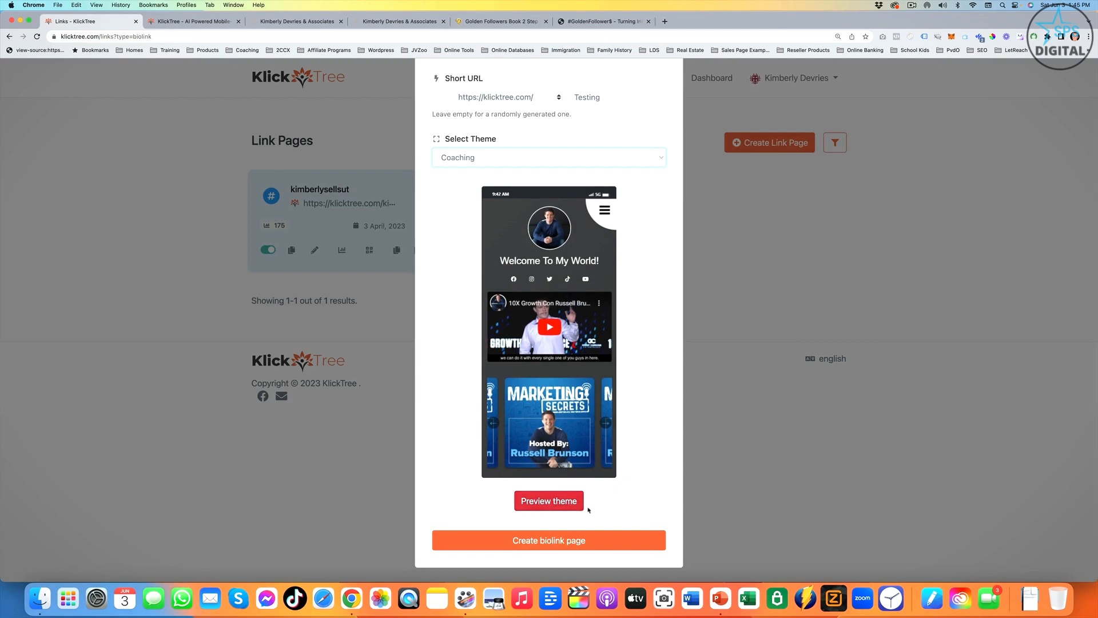
pyautogui.scroll(2, 577, 388)
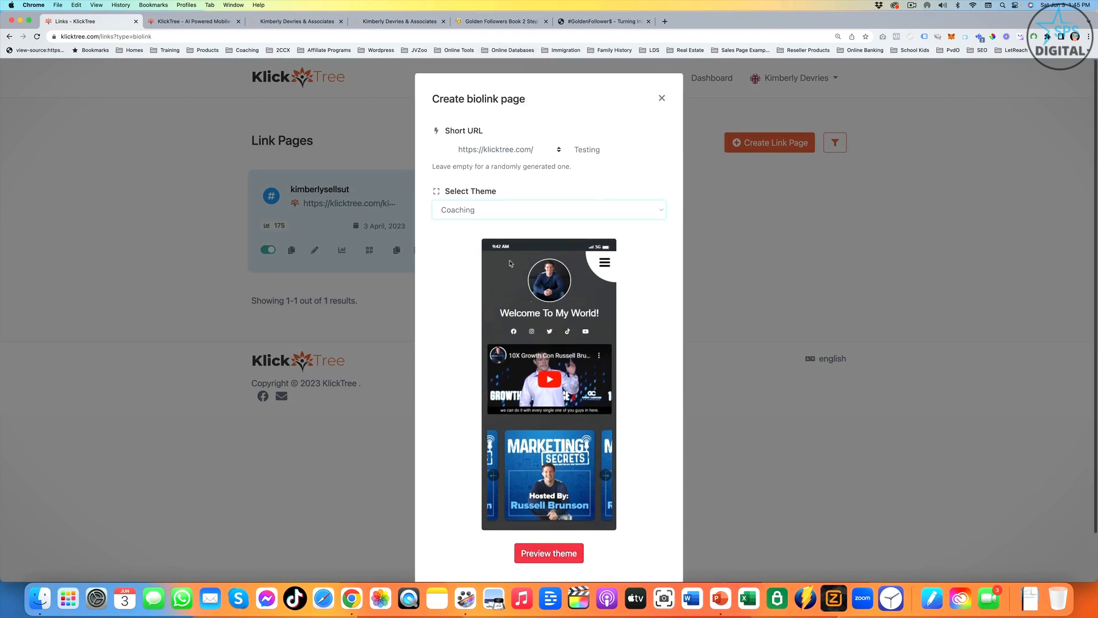
# - Reset the theme selection to none and create the biolink page
pyautogui.click(515, 212)
pyautogui.click(486, 199)
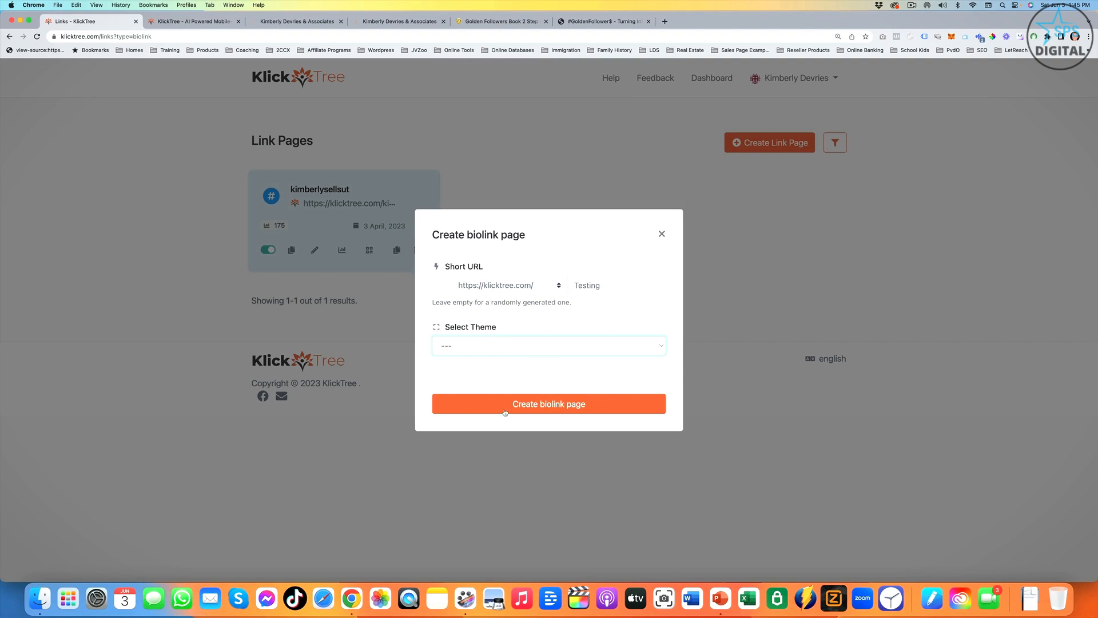
pyautogui.click(545, 406)
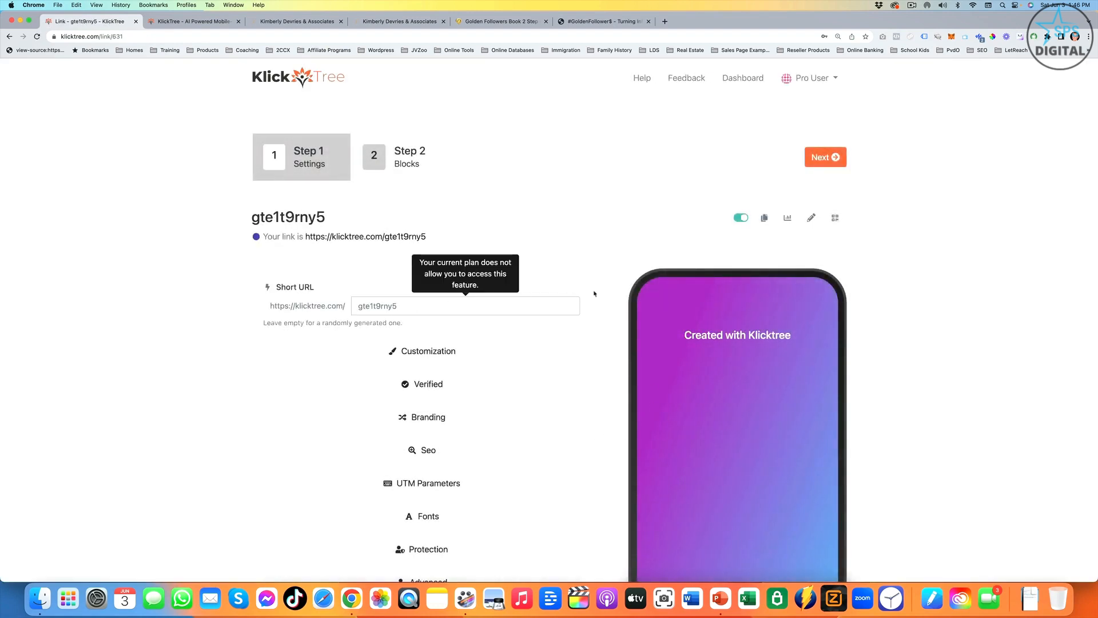
# - Set the page background to the dark grey simple gradient in the customization settings
pyautogui.scroll(-1, 426, 316)
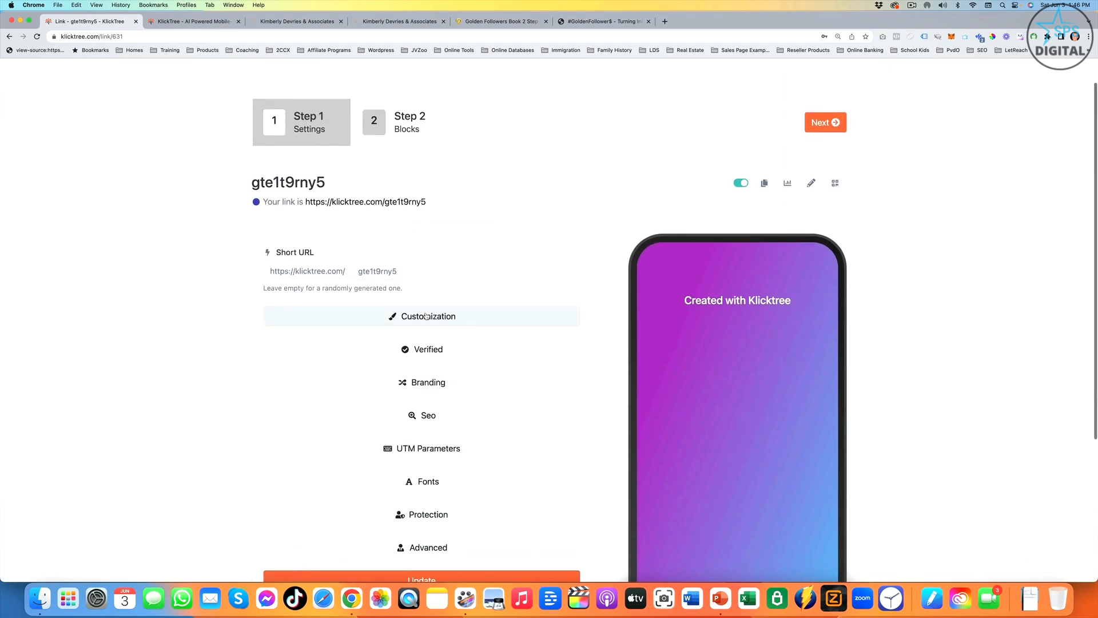
pyautogui.click(426, 316)
pyautogui.scroll(-5, 684, 254)
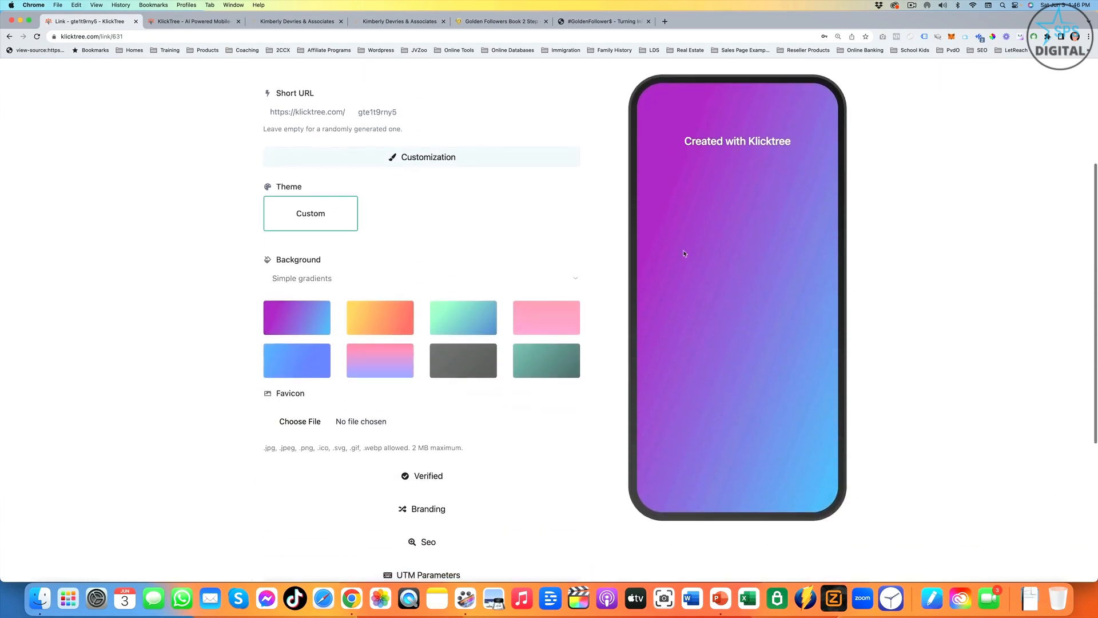
pyautogui.click(440, 360)
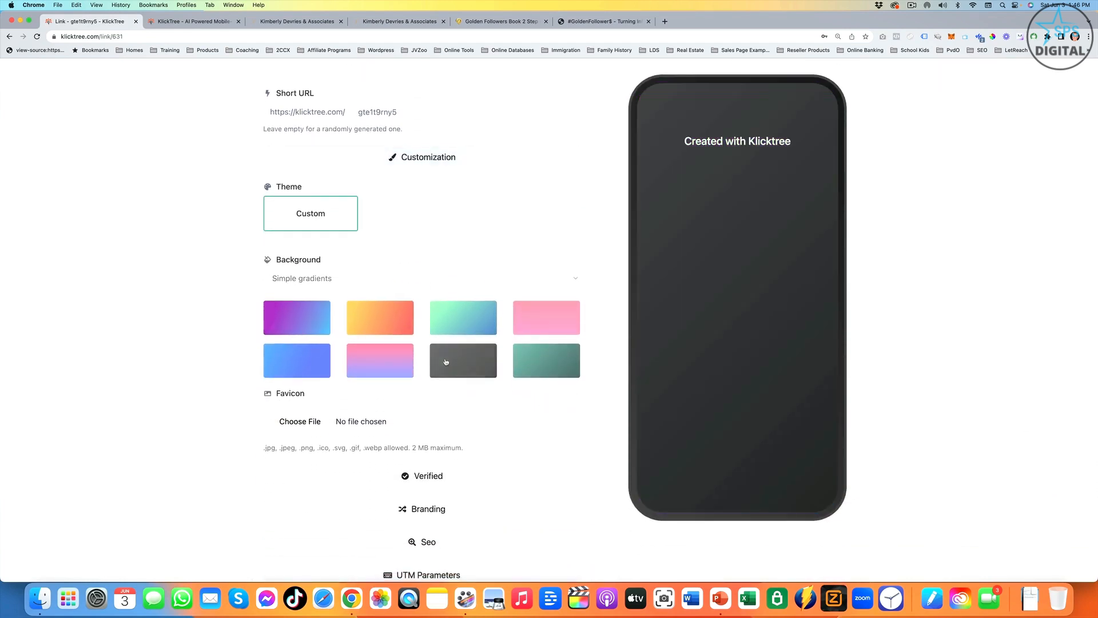
pyautogui.scroll(-4, 385, 299)
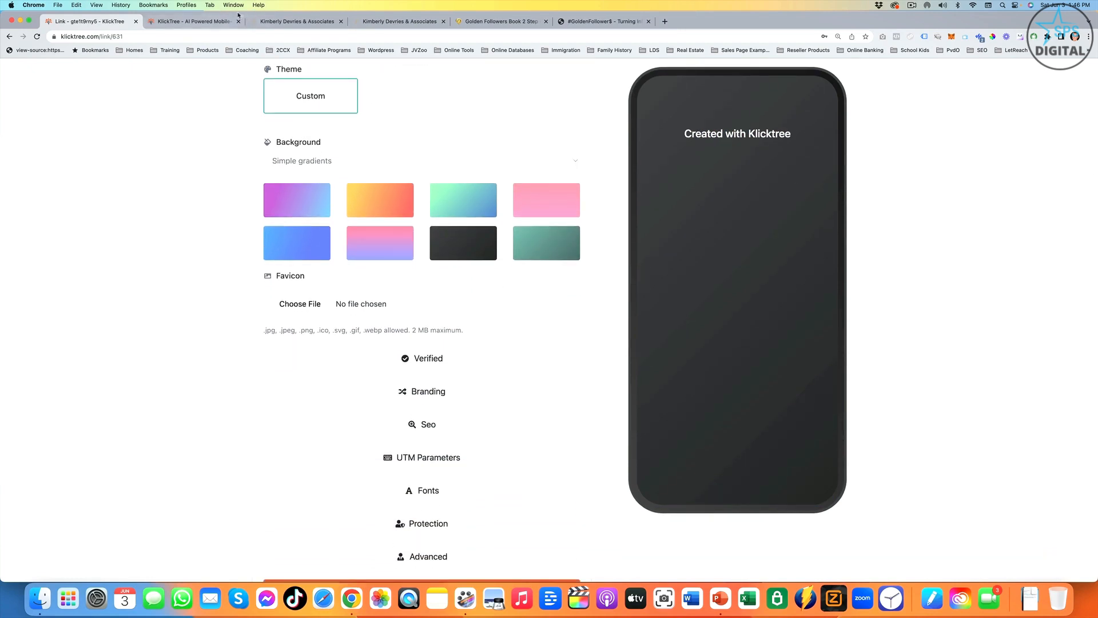
# - Expand the SEO settings and examine the page title, meta description and Opengraph image fields
pyautogui.scroll(-2, 451, 354)
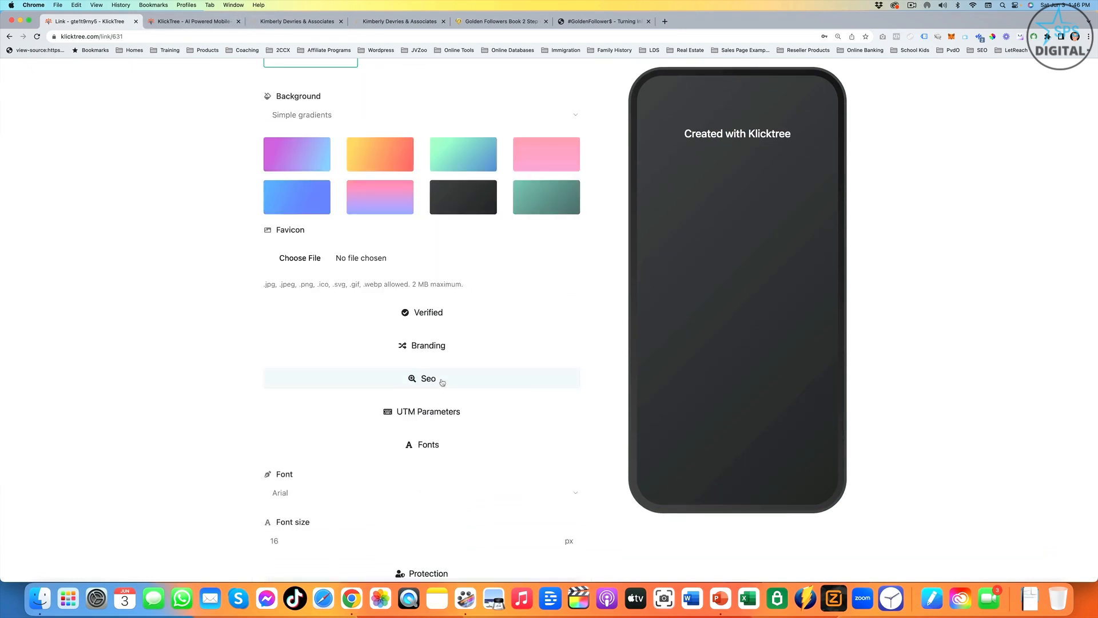
pyautogui.click(460, 382)
pyautogui.scroll(-3, 457, 377)
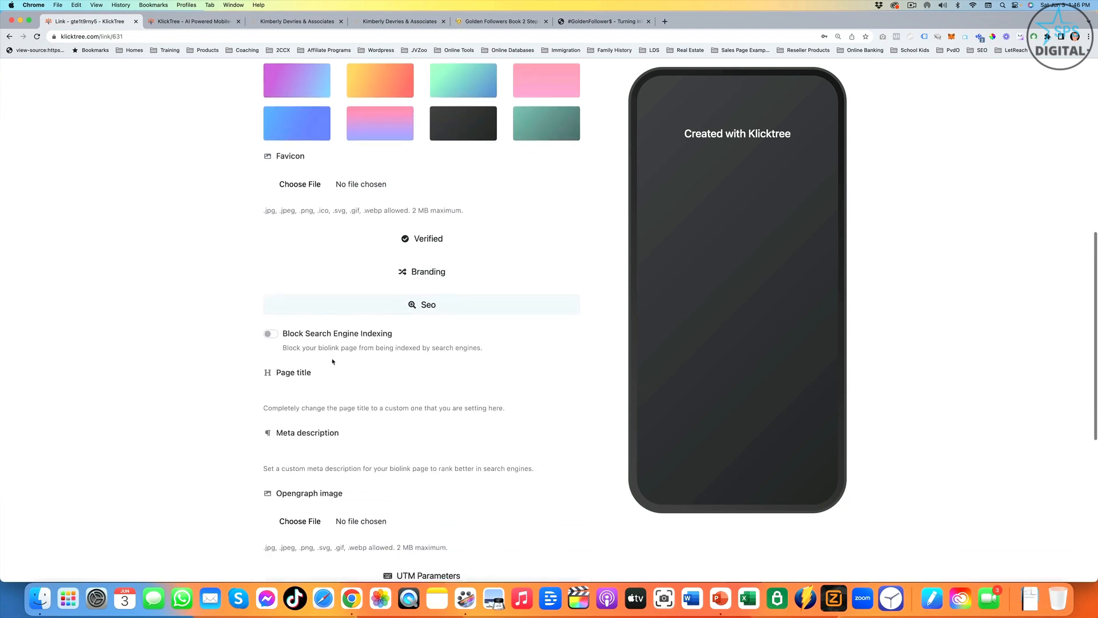
pyautogui.click(407, 366)
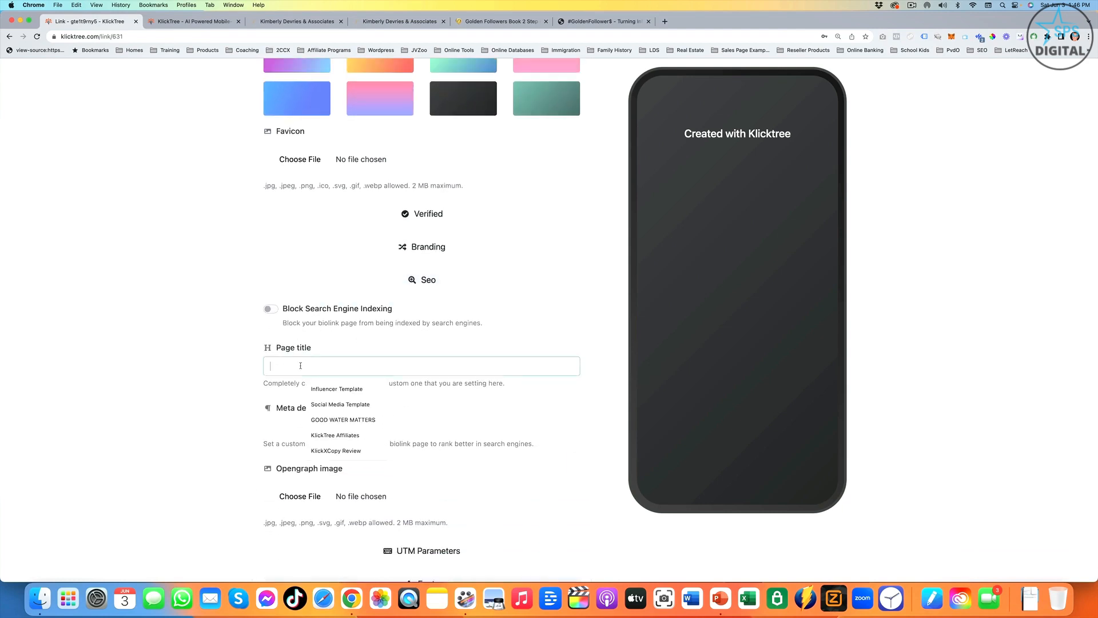
pyautogui.click(449, 427)
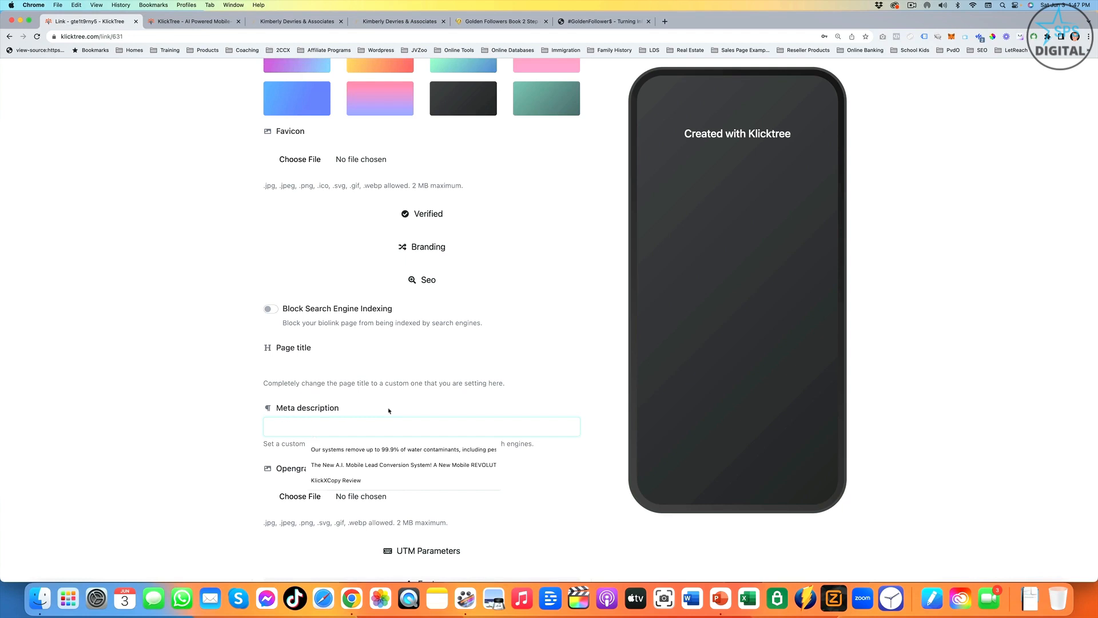
pyautogui.scroll(-2, 424, 406)
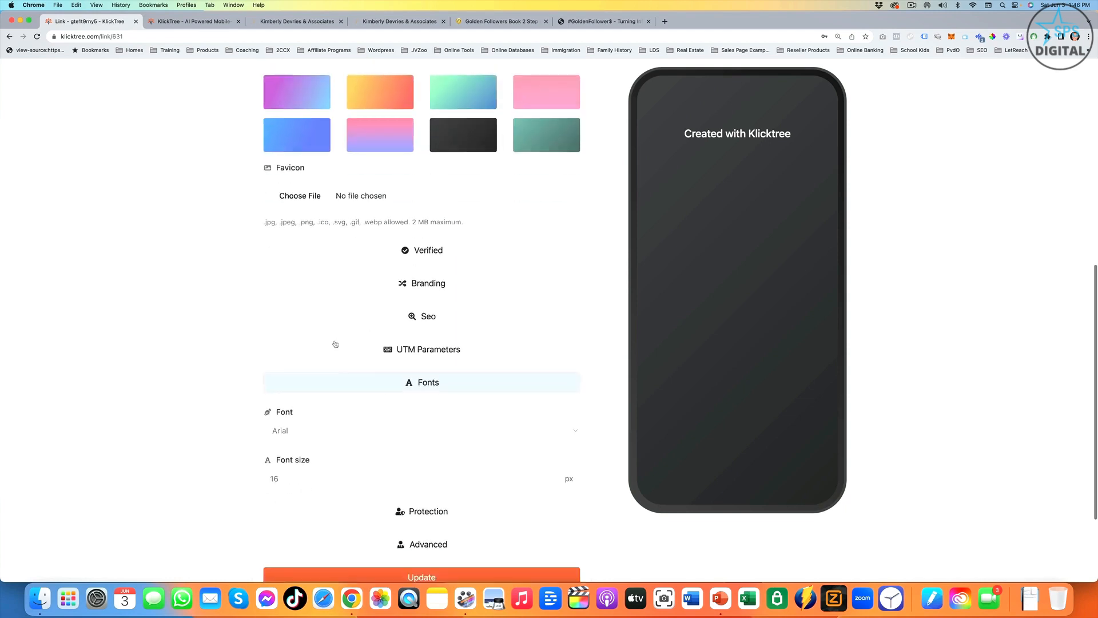
pyautogui.scroll(-2, 336, 345)
# - Choose Arial as the page font and save the updated page settings
pyautogui.click(267, 412)
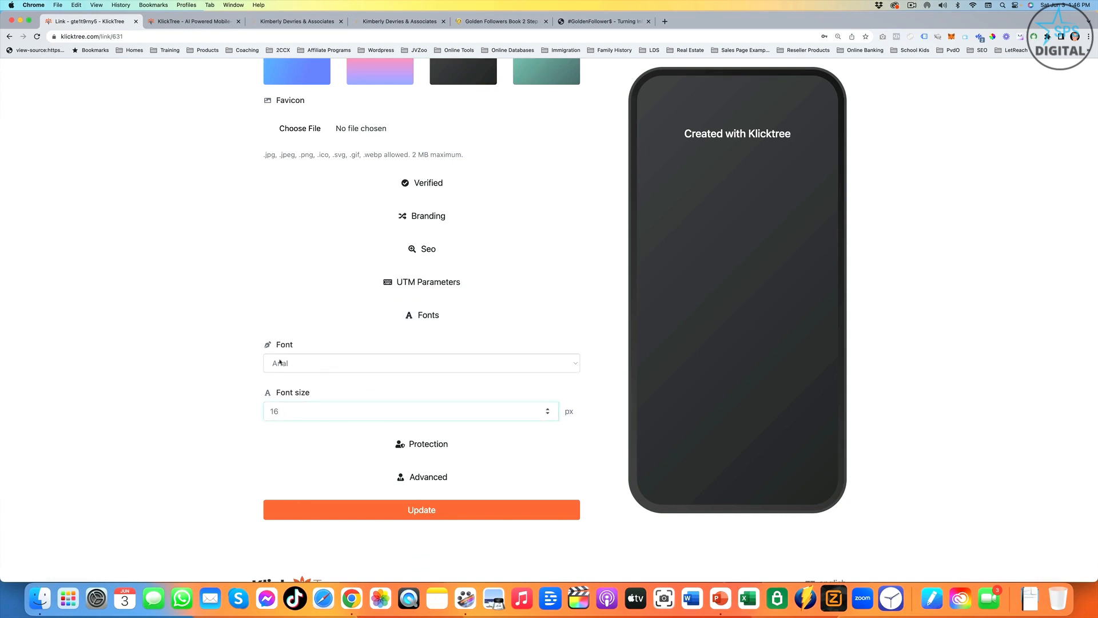
pyautogui.click(361, 369)
pyautogui.click(358, 366)
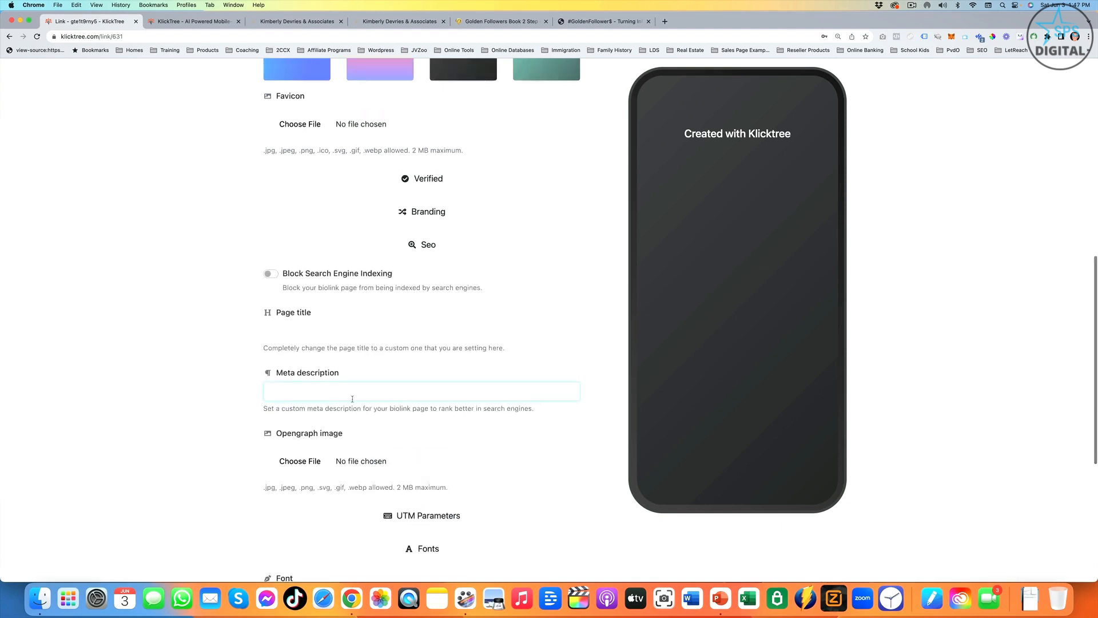
pyautogui.scroll(5, 351, 398)
pyautogui.scroll(-15, 416, 338)
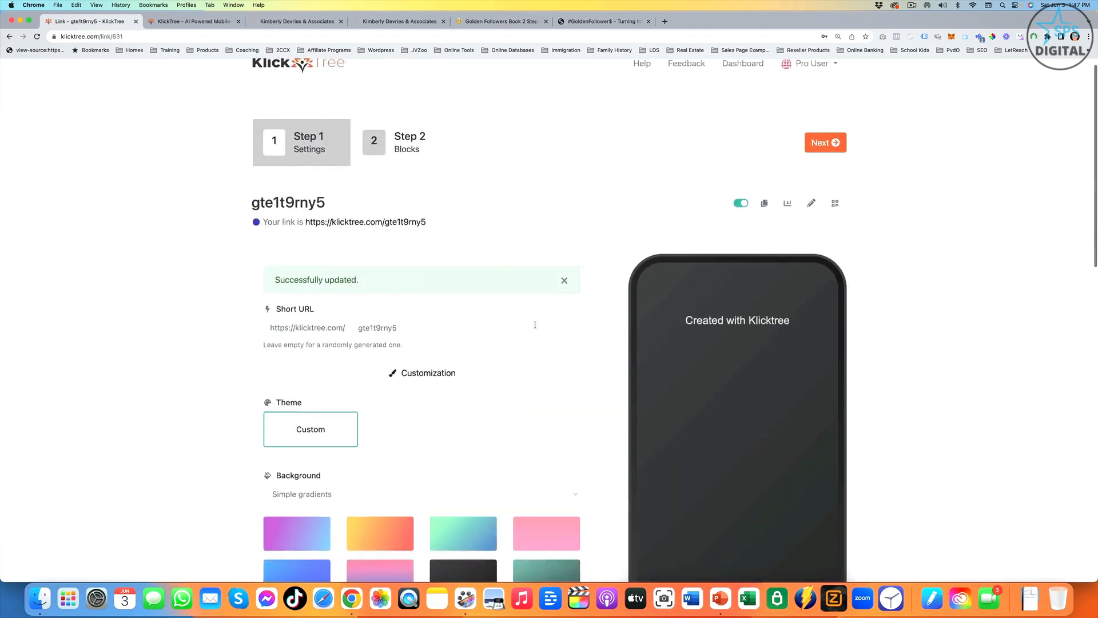
# - Start an avatar block in the page's Blocks step and choose the couple's portrait PNG from the KlickTree folder as its image
pyautogui.click(398, 164)
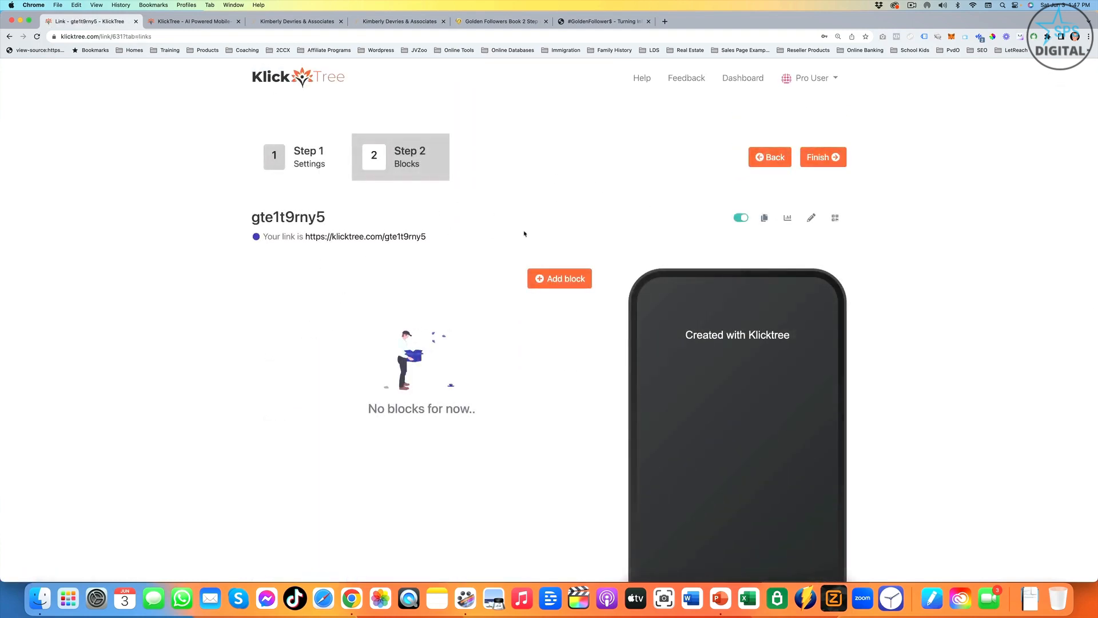
pyautogui.click(551, 280)
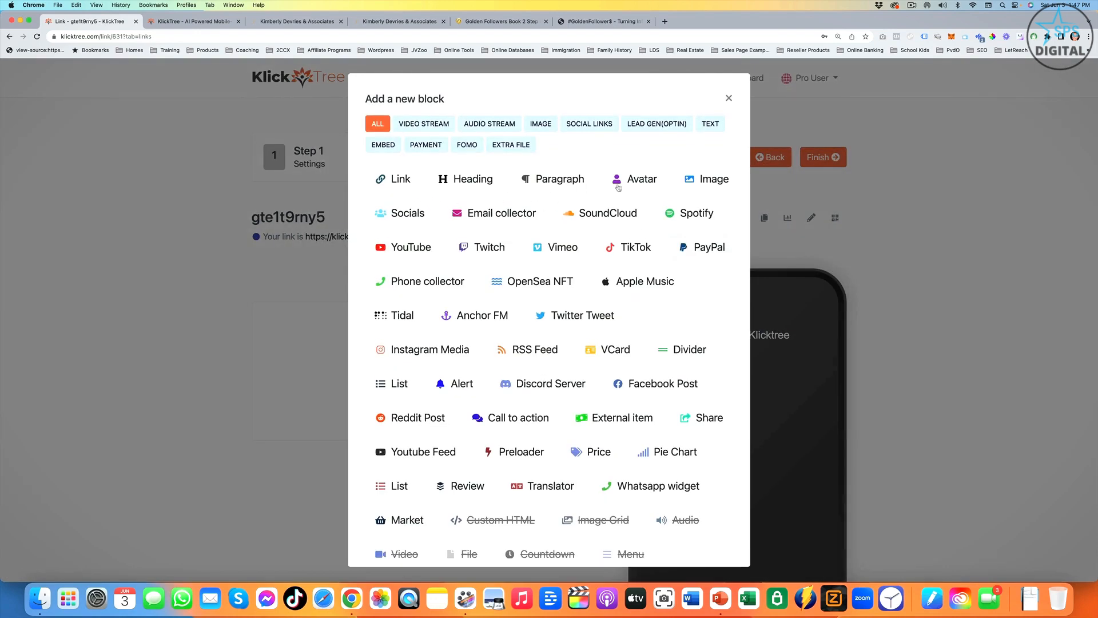
pyautogui.click(619, 187)
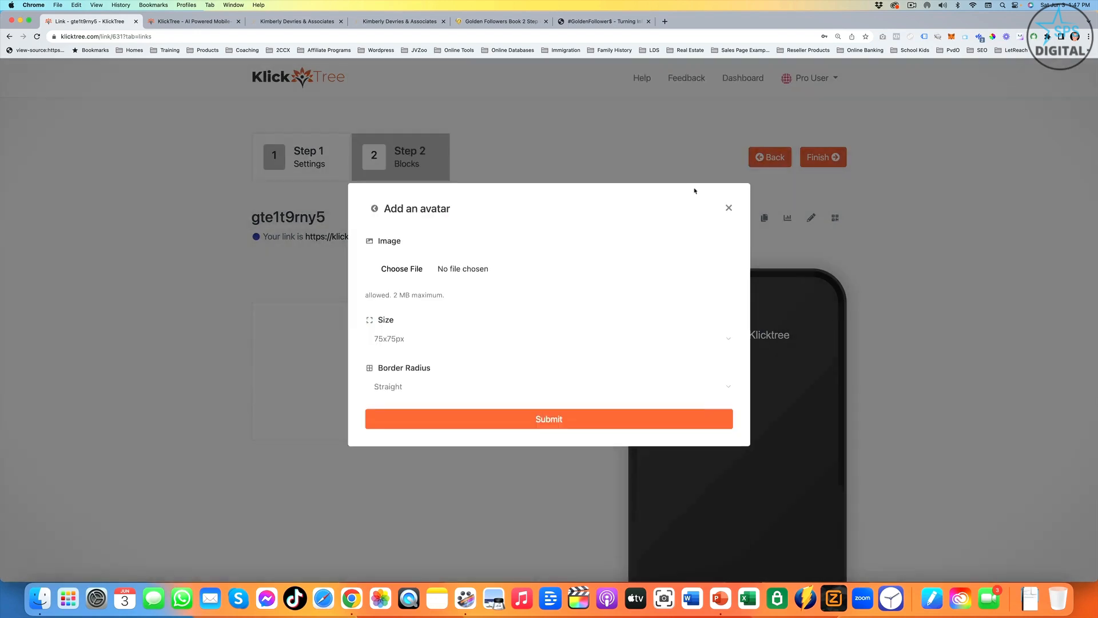
pyautogui.click(537, 272)
pyautogui.doubleClick(698, 303)
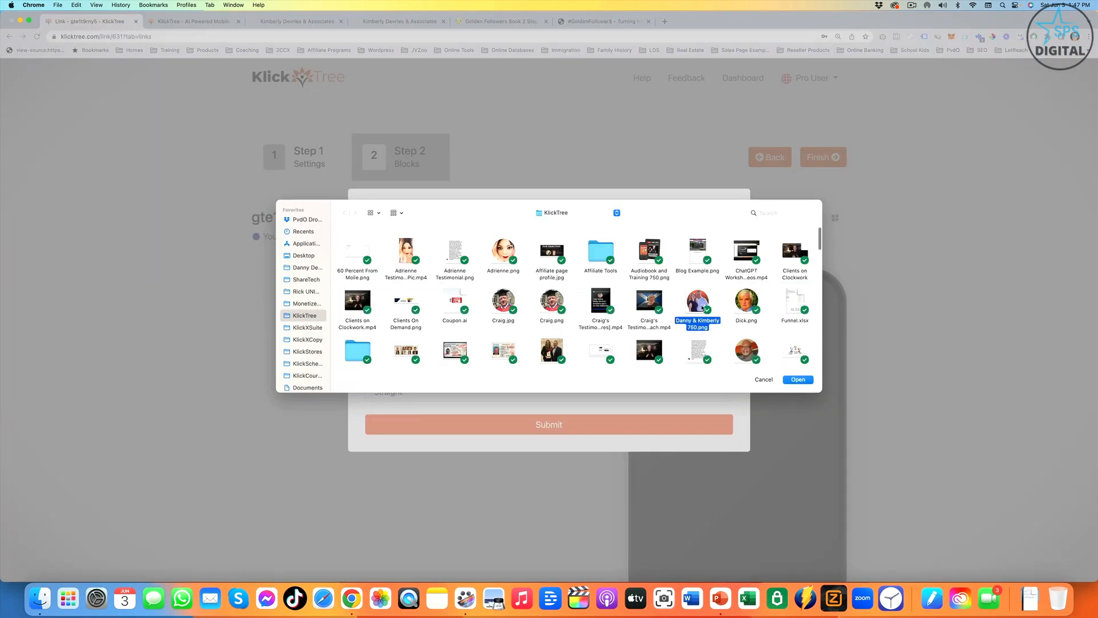
# - Set the avatar size to 100x100px with a Straight border radius and submit the block
pyautogui.click(418, 344)
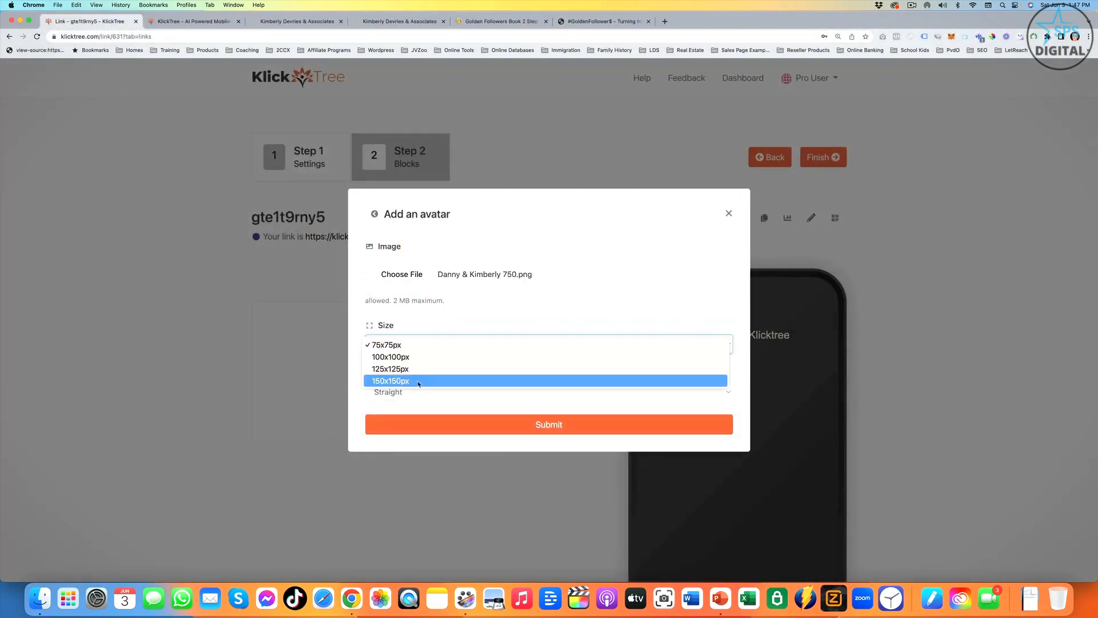
pyautogui.click(435, 357)
pyautogui.click(429, 394)
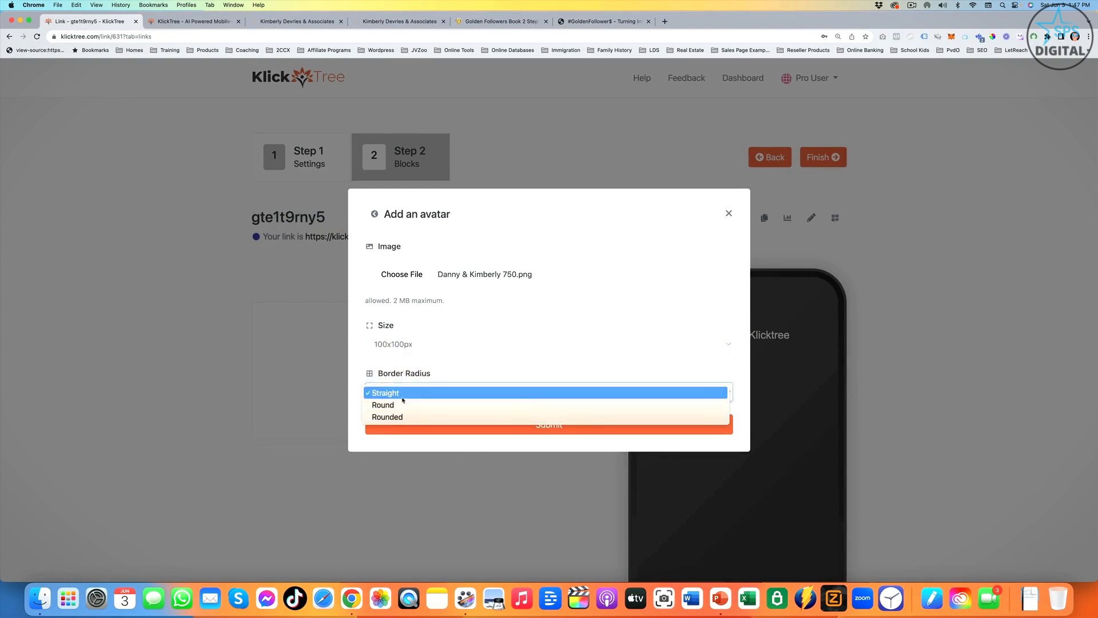
pyautogui.click(544, 394)
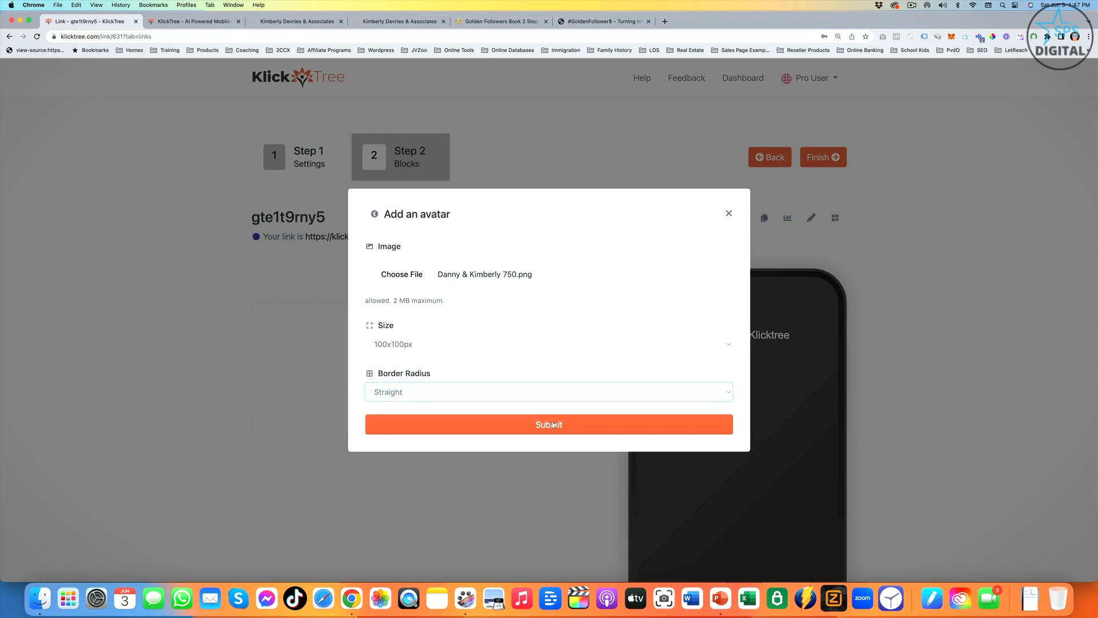
pyautogui.click(554, 424)
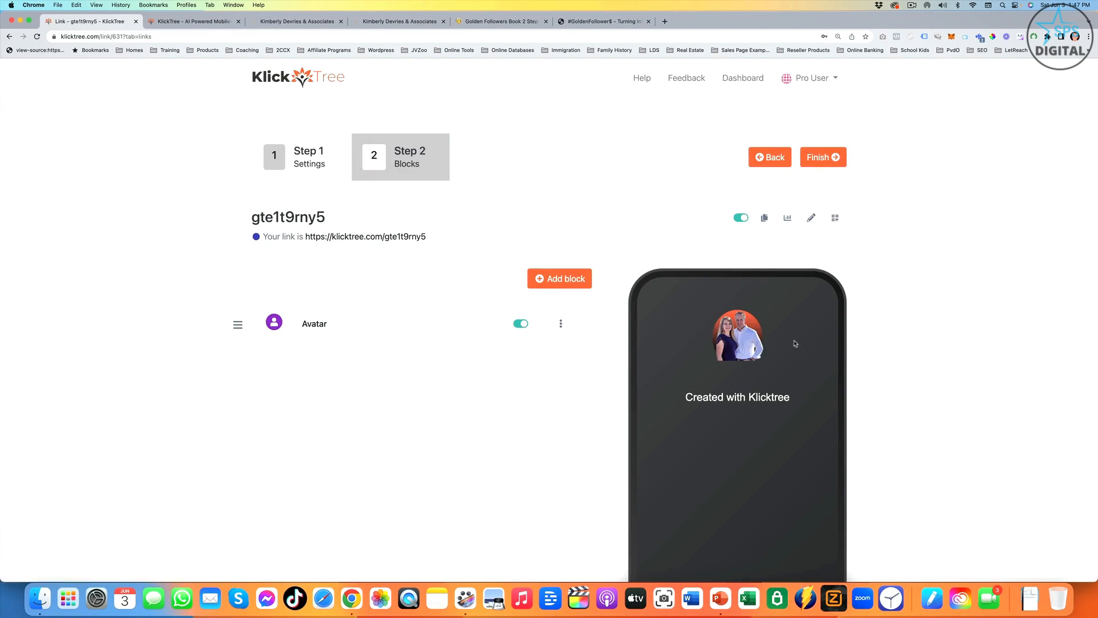
# - Add an H1 heading block with the text "Welcome To My World!" to the page
pyautogui.click(557, 282)
pyautogui.click(464, 178)
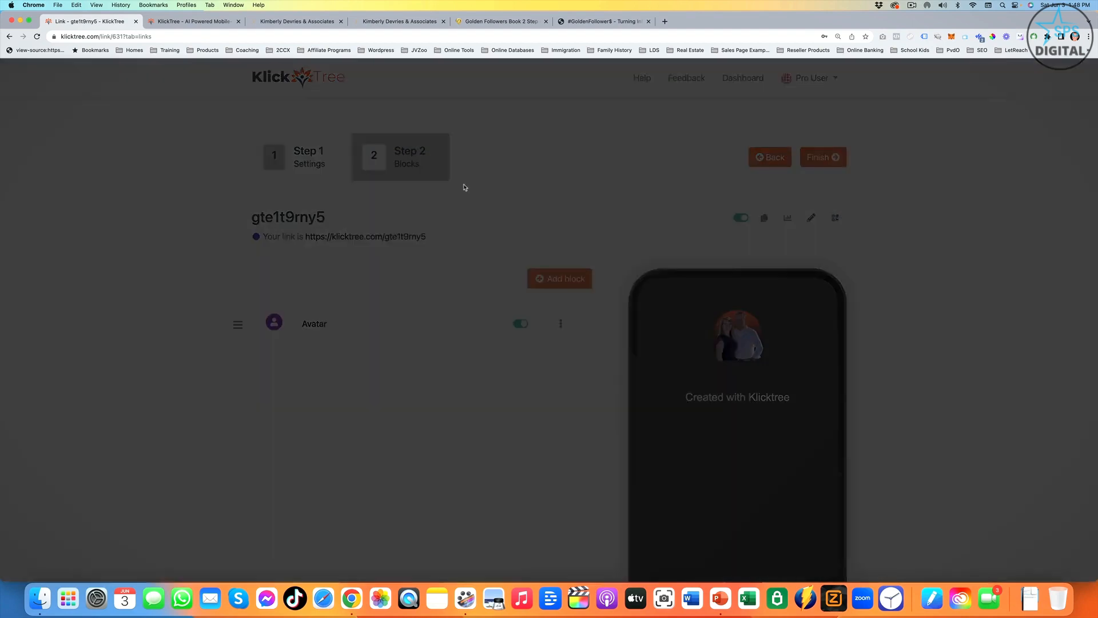
pyautogui.click(424, 352)
pyautogui.write('Welcome To My World!')
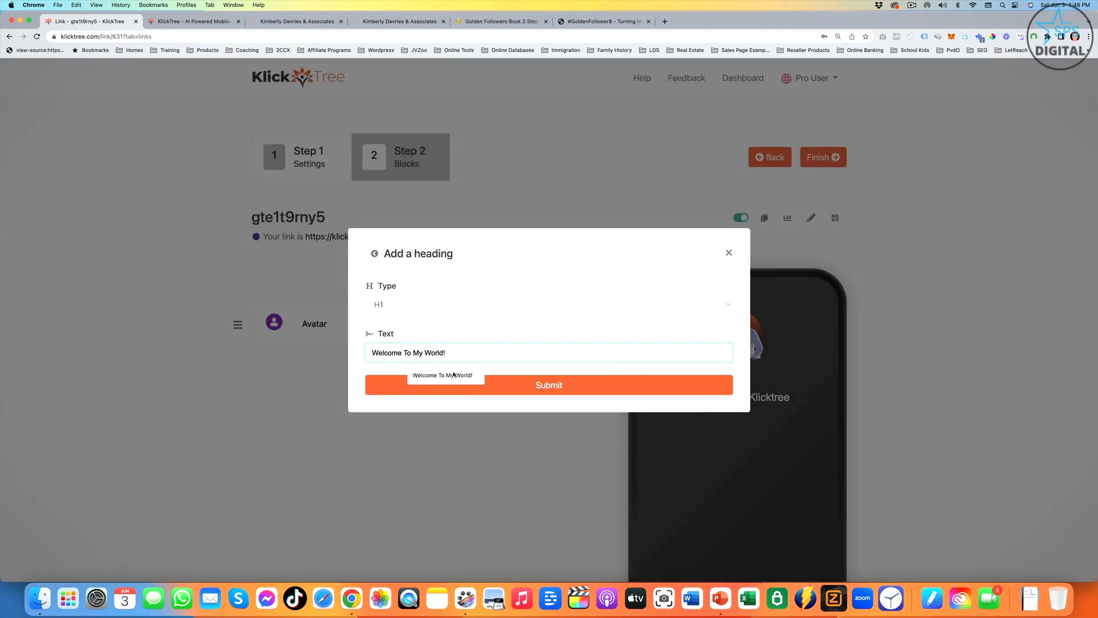
pyautogui.click(443, 375)
pyautogui.click(595, 389)
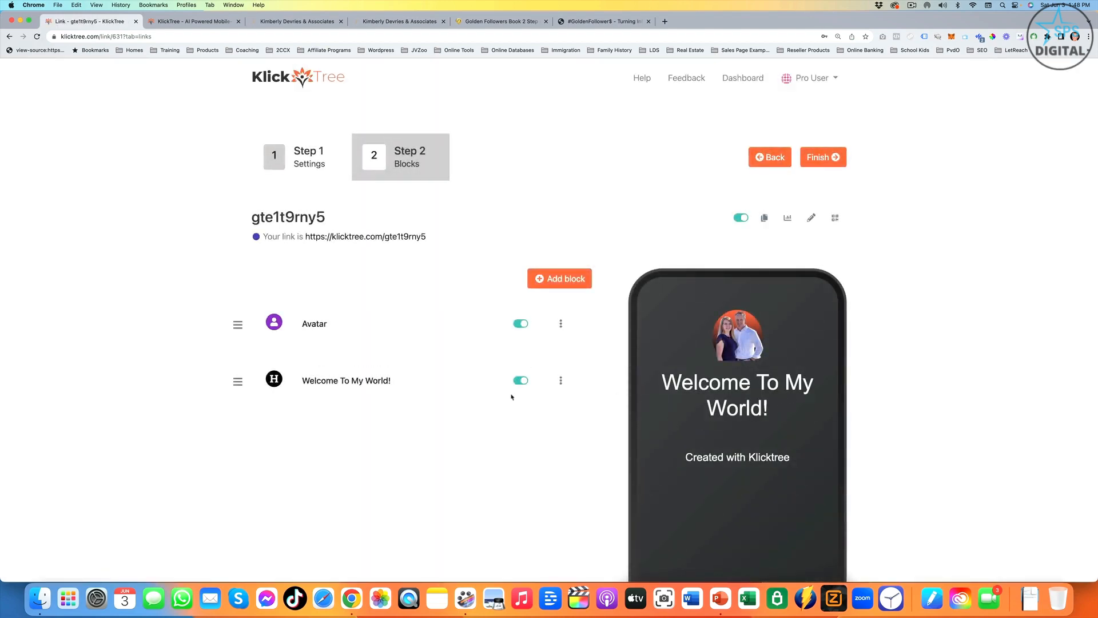
# - Change the "Welcome To My World!" heading type to H3, save the update and collapse the block's settings
pyautogui.click(343, 382)
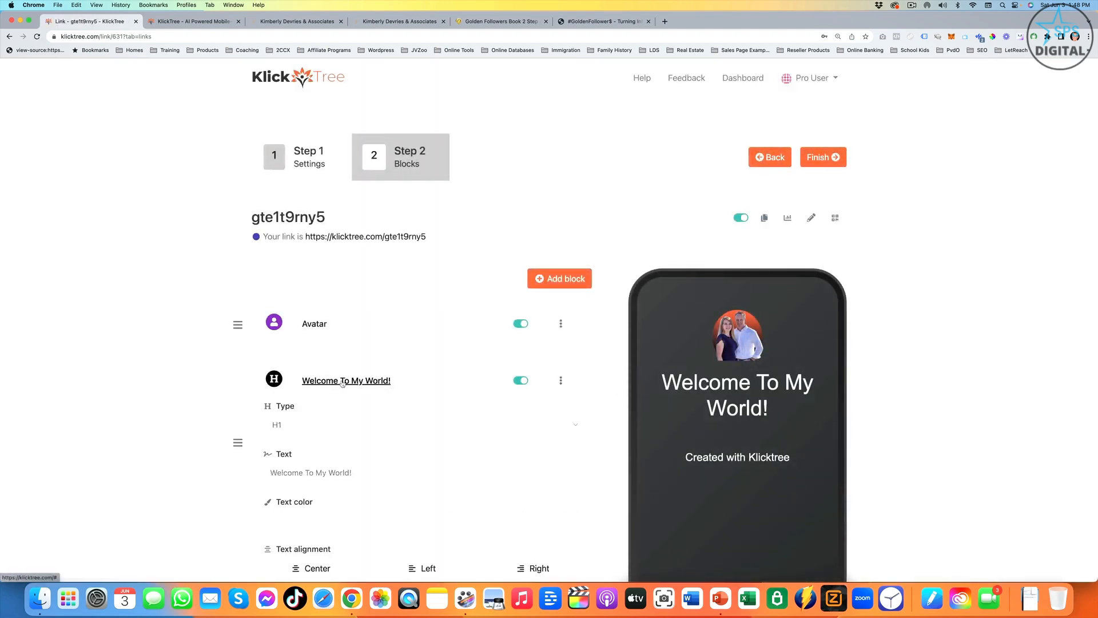
pyautogui.scroll(-2, 311, 380)
pyautogui.click(315, 364)
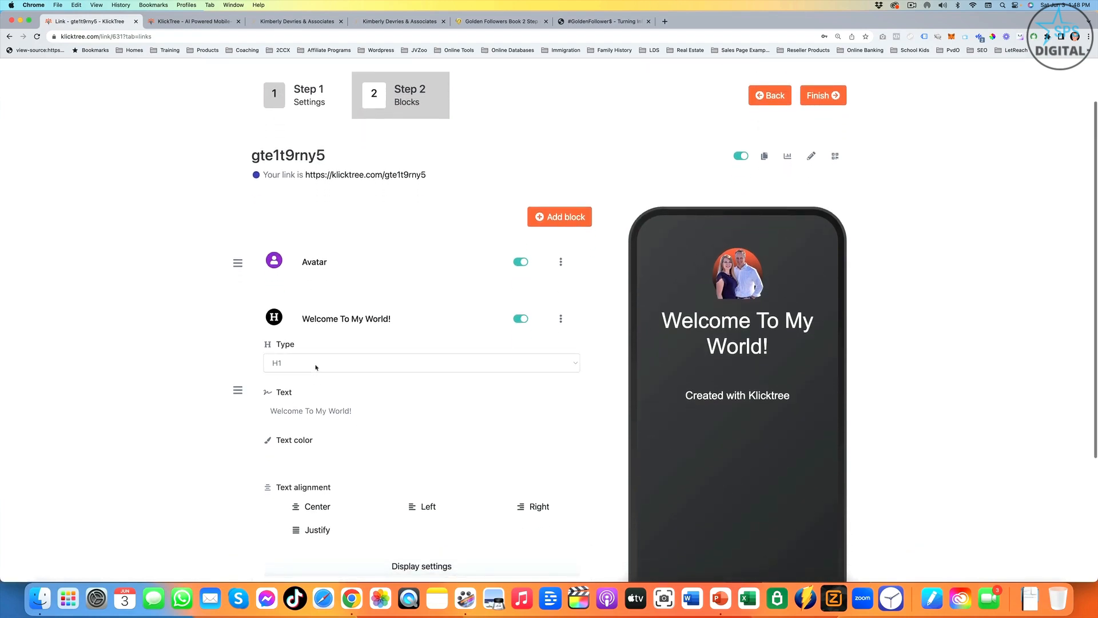
pyautogui.click(484, 361)
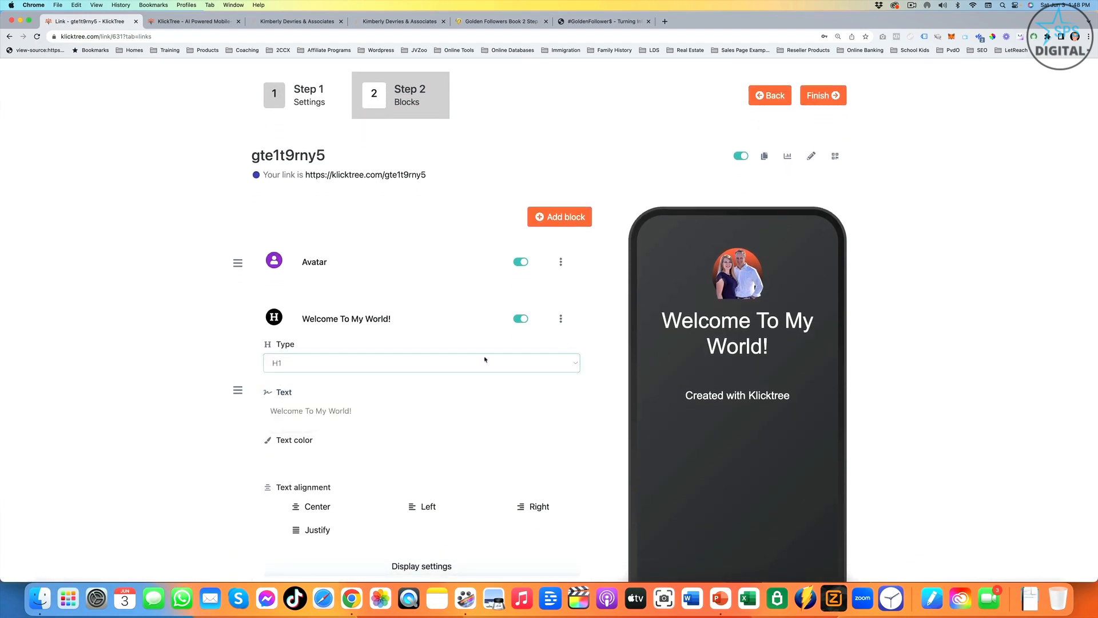
pyautogui.scroll(-3, 413, 363)
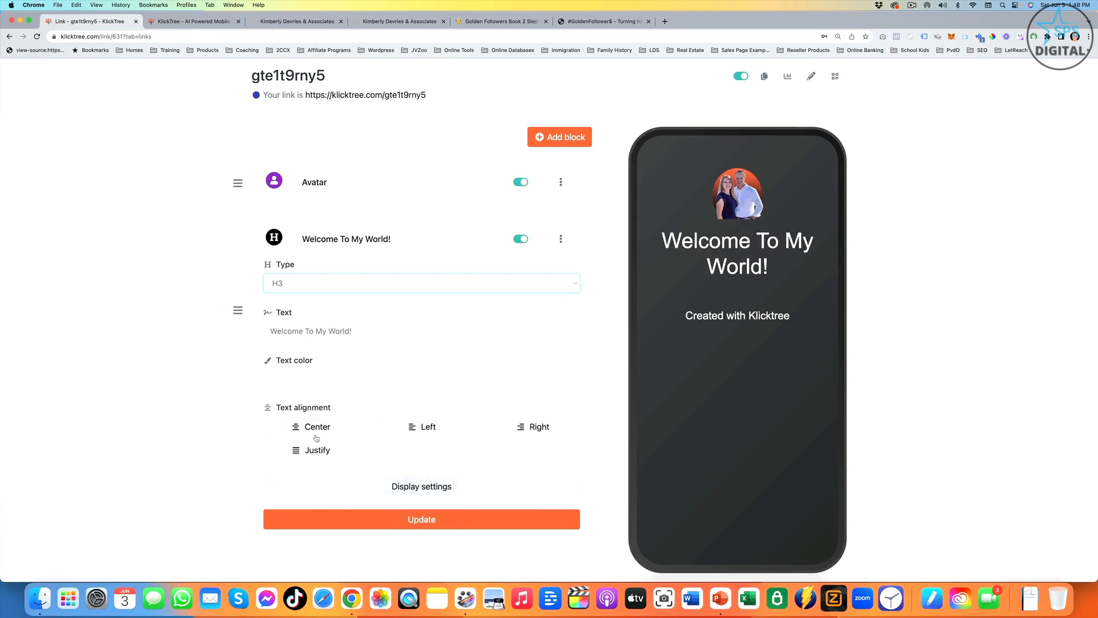
pyautogui.click(421, 519)
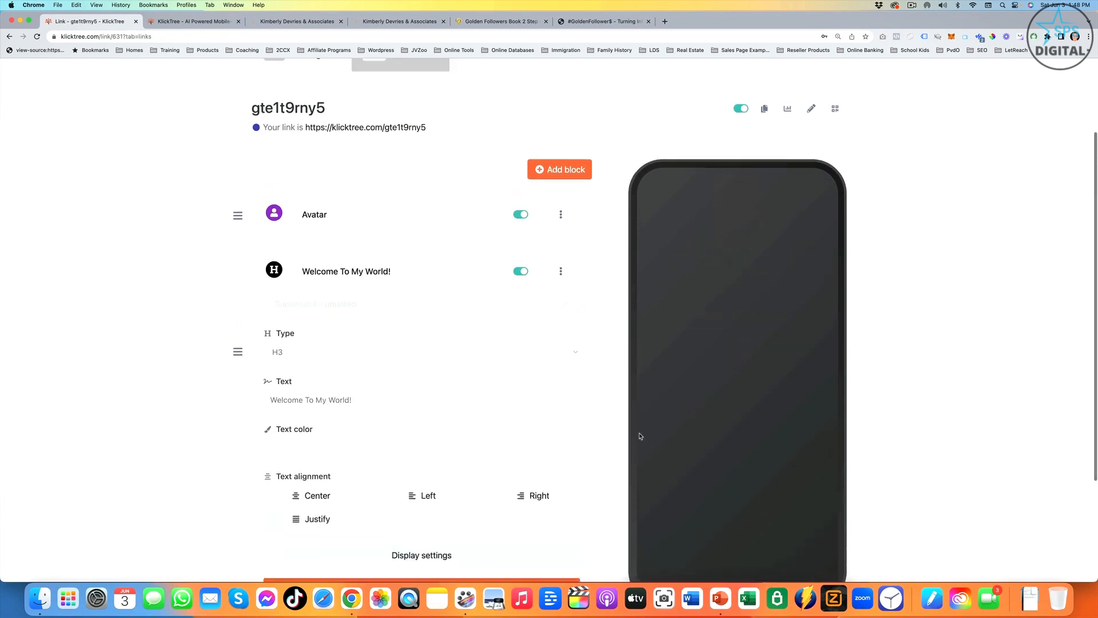
pyautogui.click(346, 287)
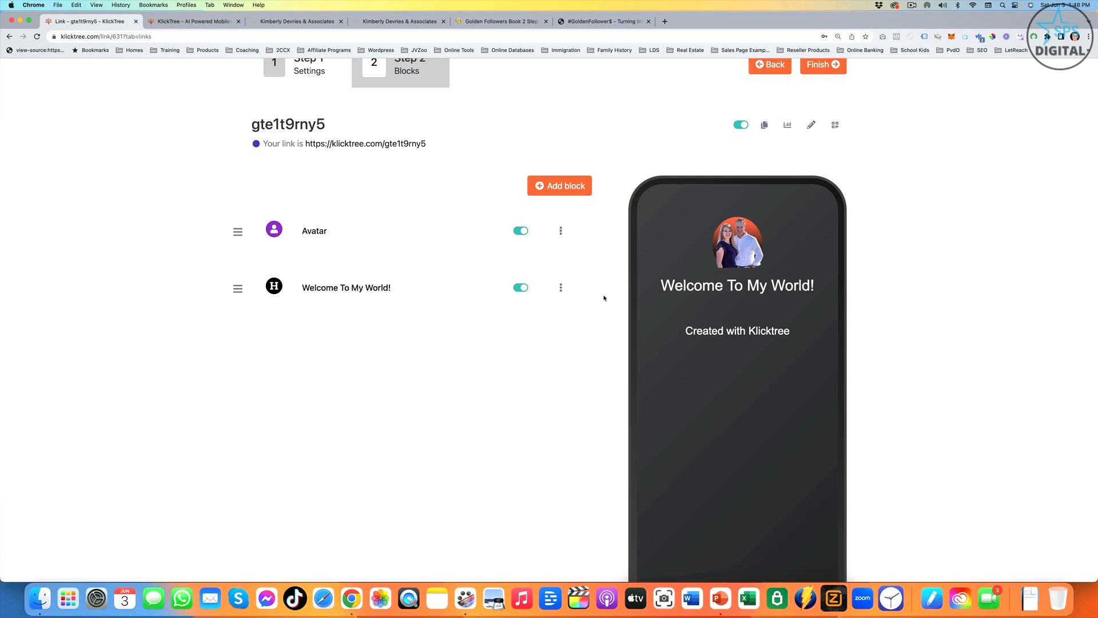
pyautogui.click(540, 187)
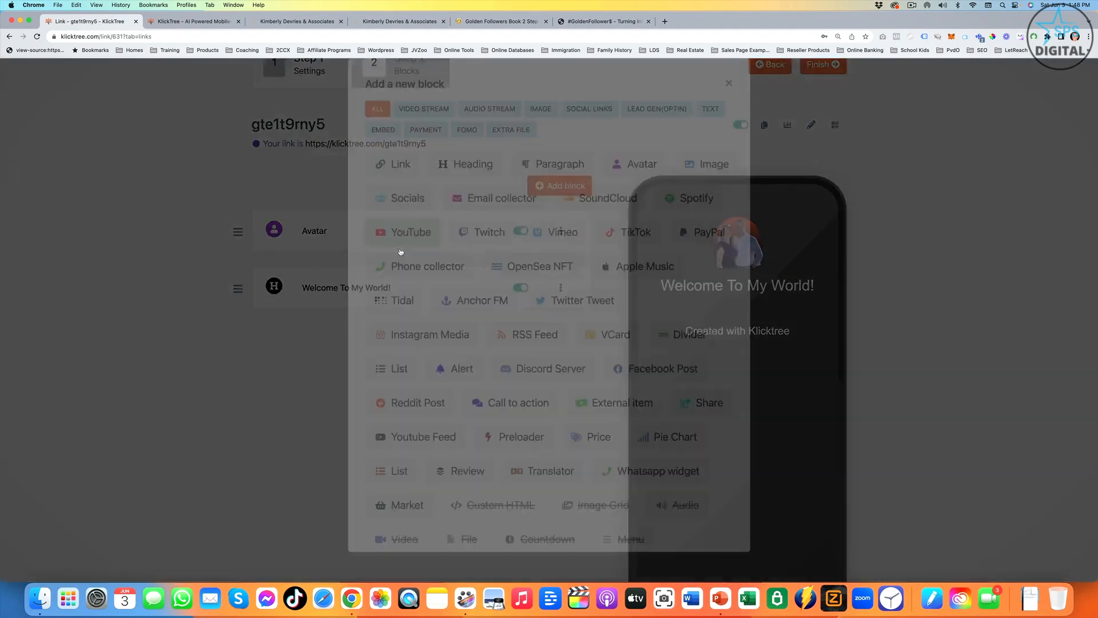
pyautogui.click(402, 251)
pyautogui.click(513, 342)
pyautogui.write('https://www.youtube.com/watch?v=kxbGIMVKacg')
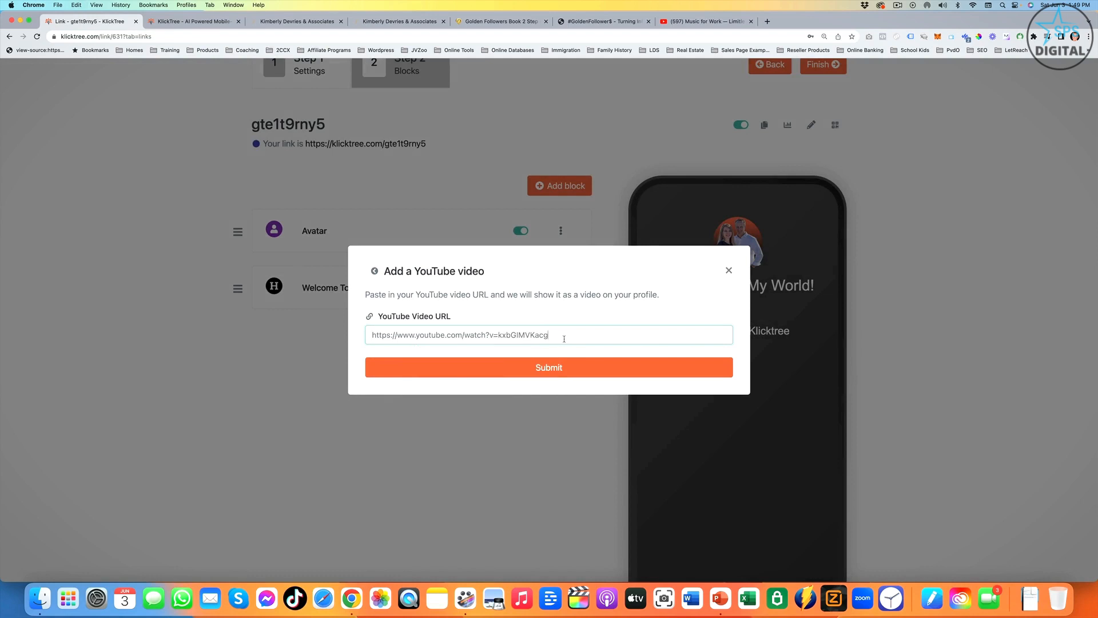
pyautogui.click(555, 377)
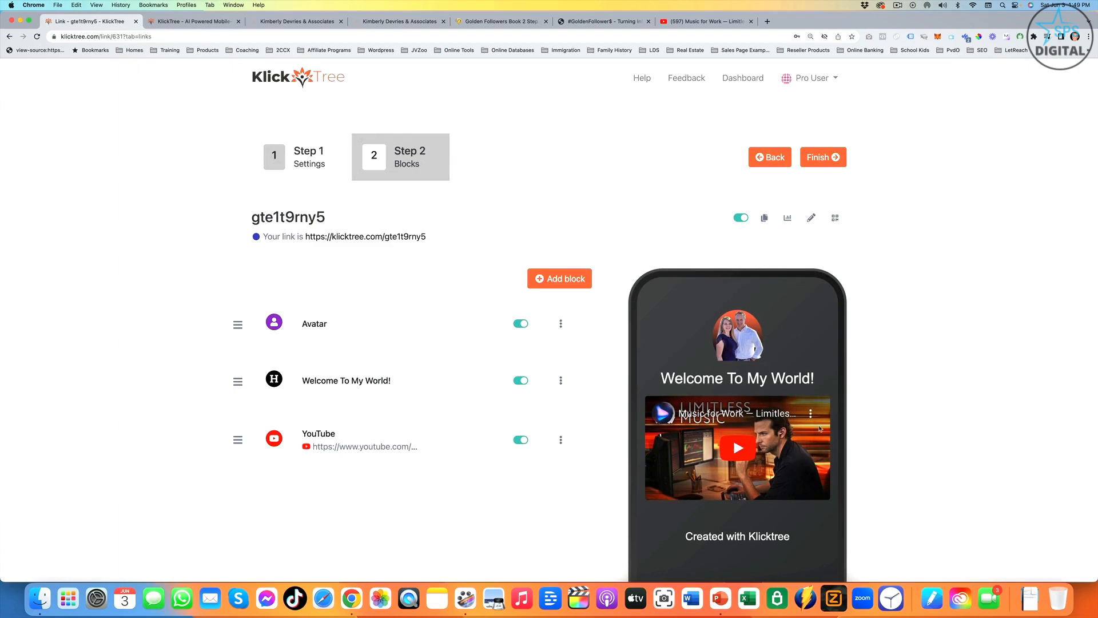
pyautogui.scroll(-3, 535, 464)
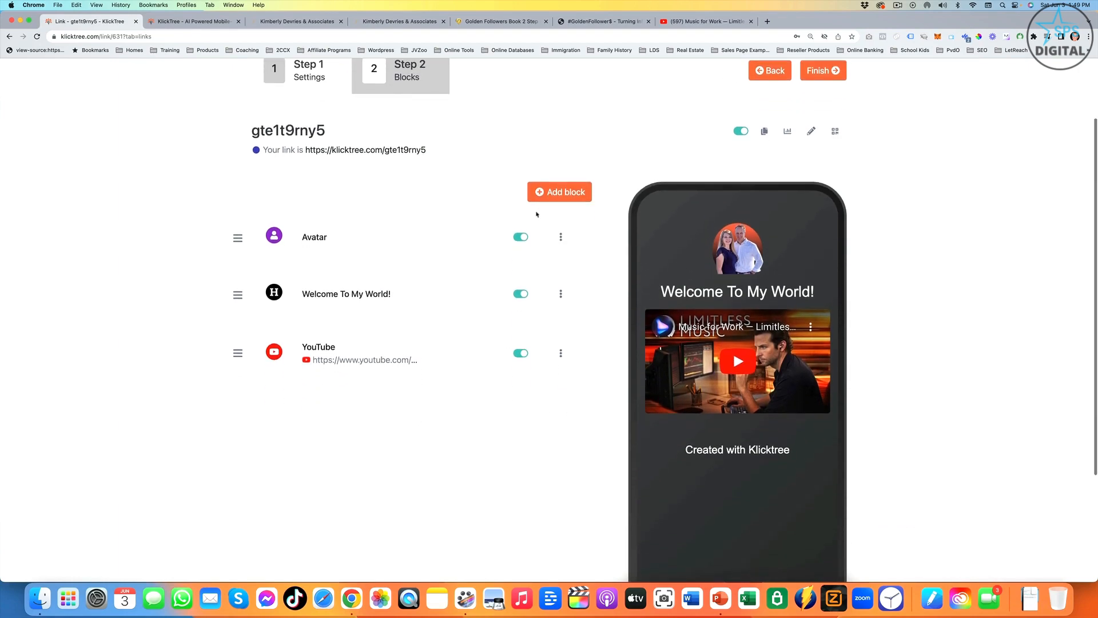
pyautogui.click(556, 193)
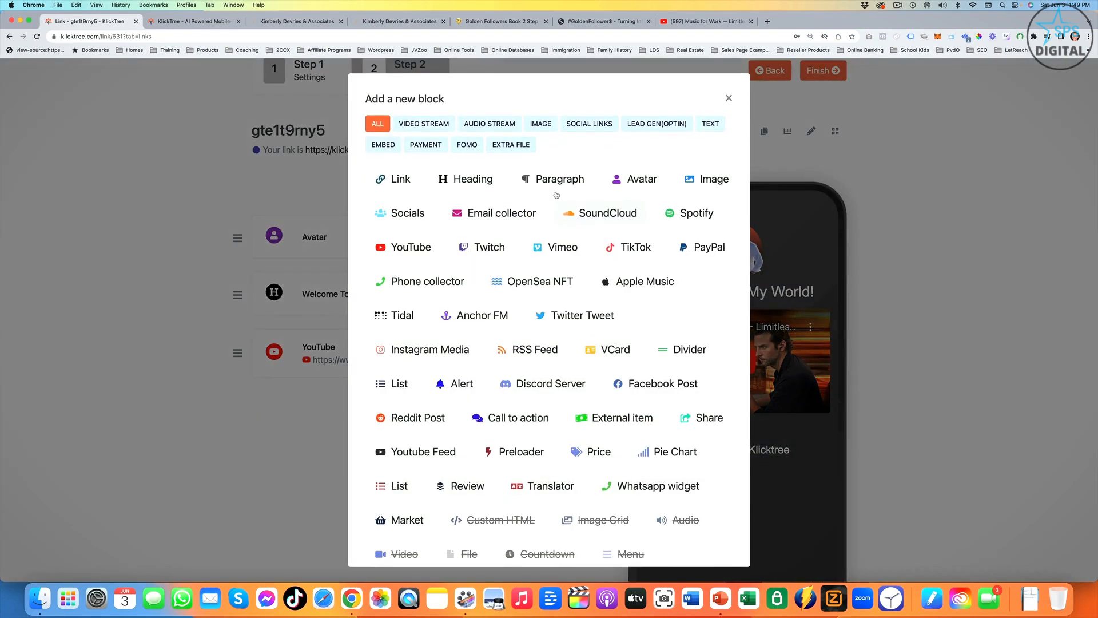
pyautogui.click(399, 183)
pyautogui.click(479, 304)
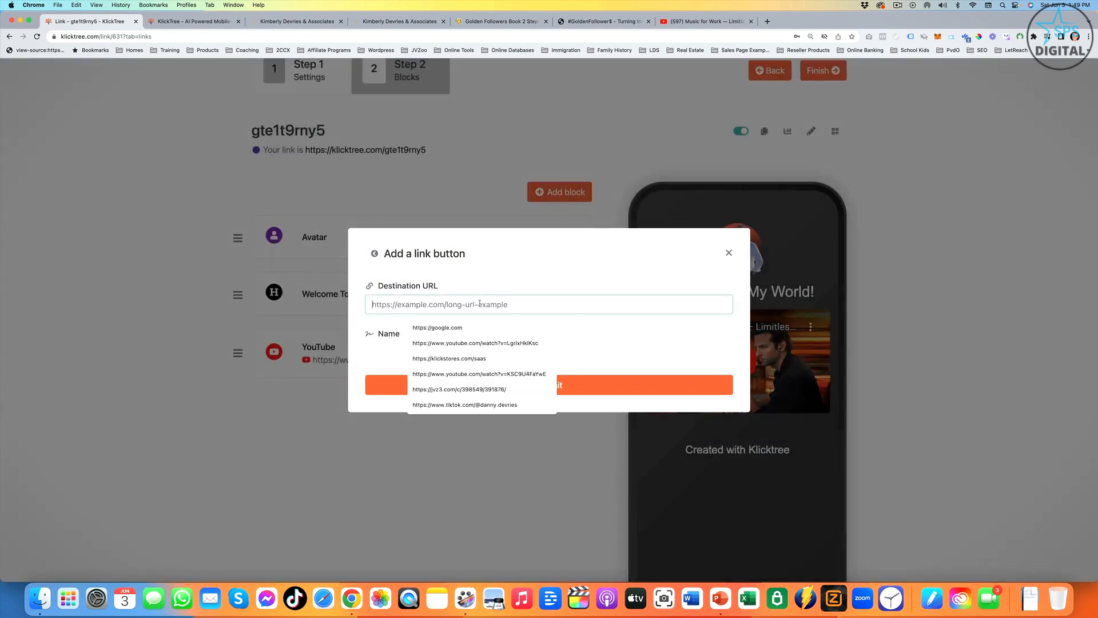
pyautogui.click(482, 327)
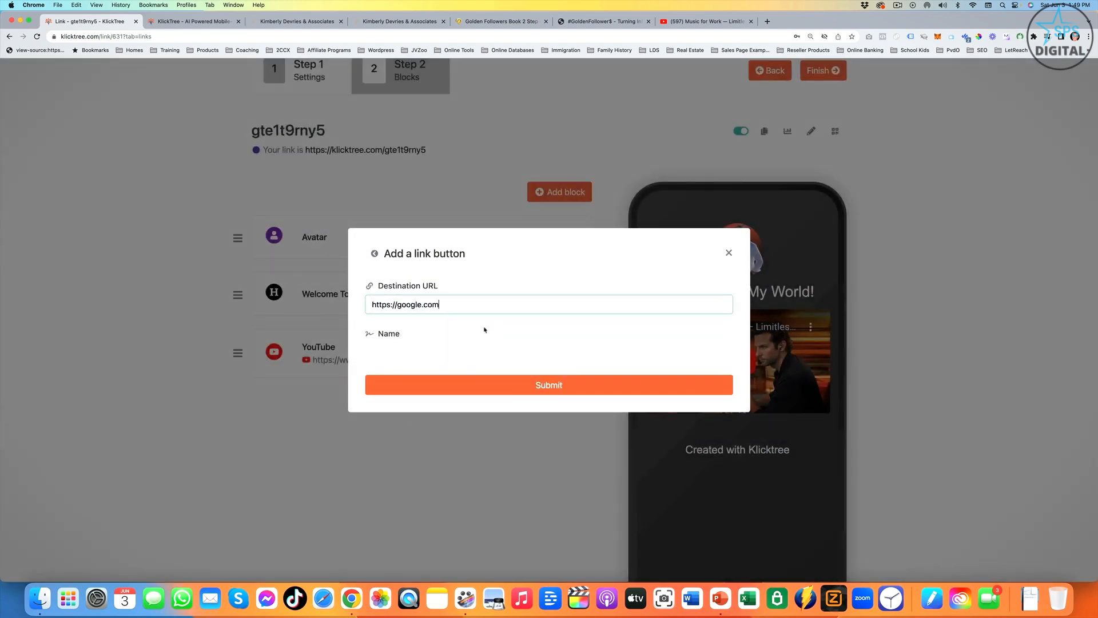
pyautogui.click(406, 353)
pyautogui.write('My ')
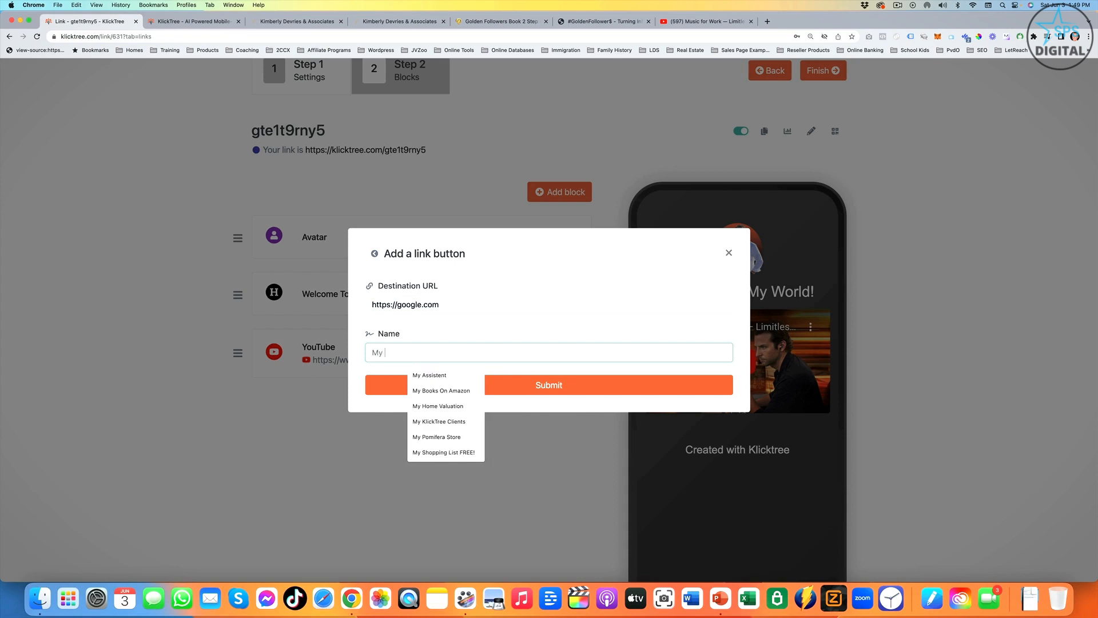
pyautogui.write('Websit')
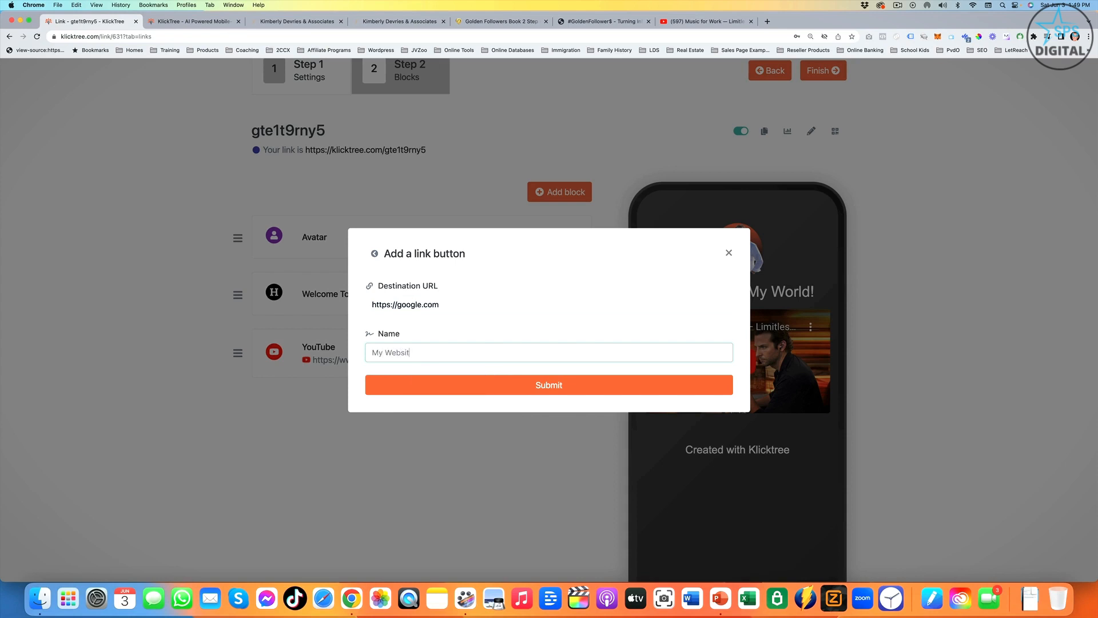
pyautogui.write('e')
pyautogui.click(548, 386)
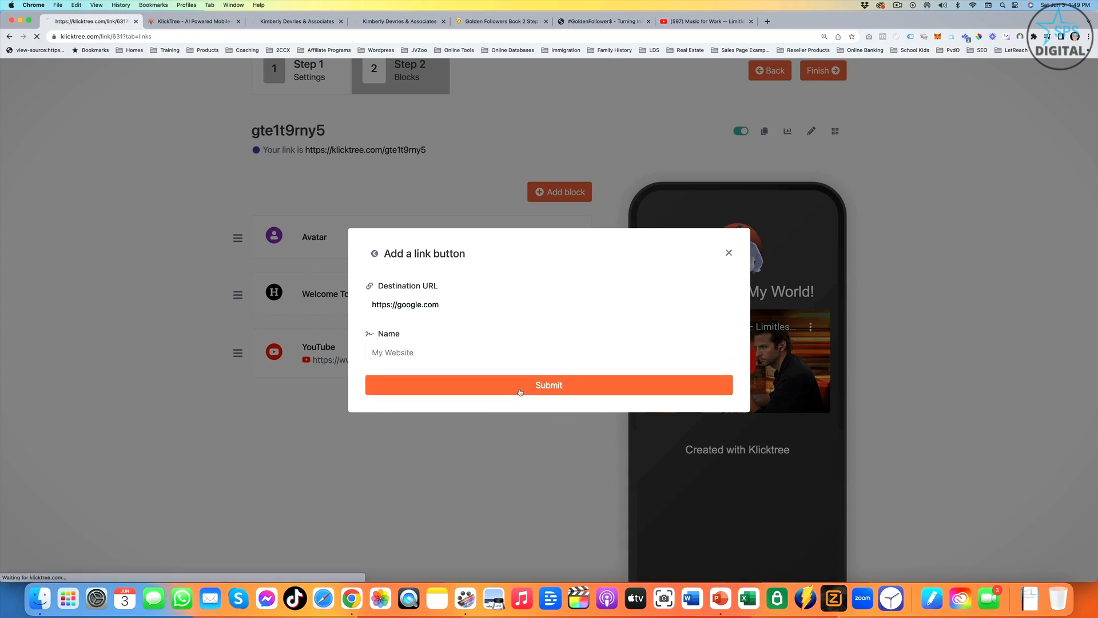
# - Add an email collector block named "Grab My Bonus" to the page
pyautogui.scroll(-1, 801, 450)
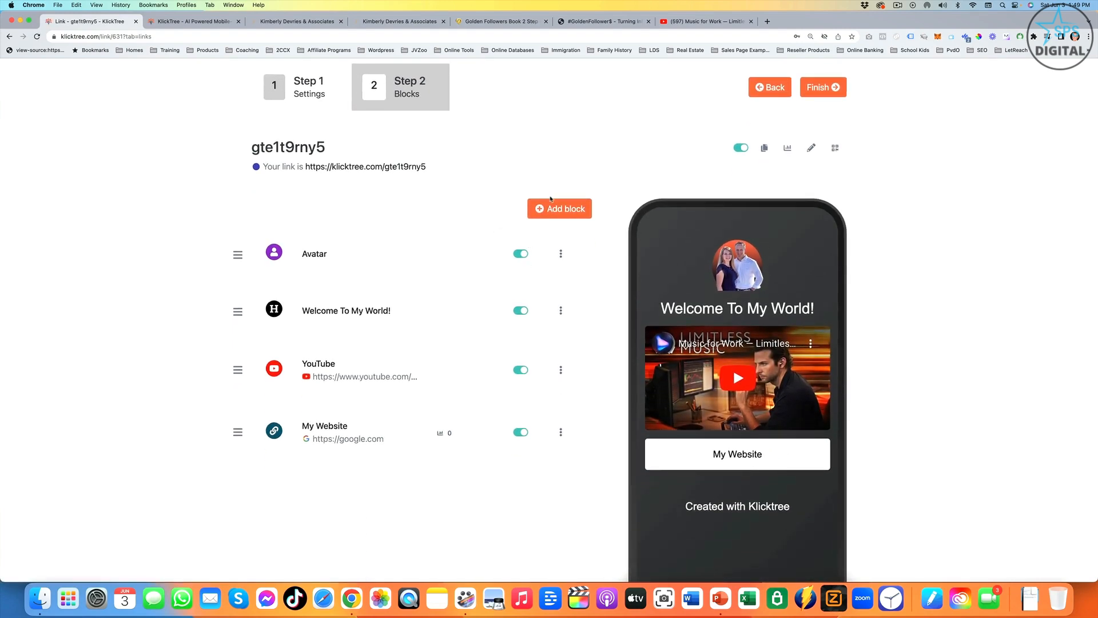
pyautogui.click(551, 207)
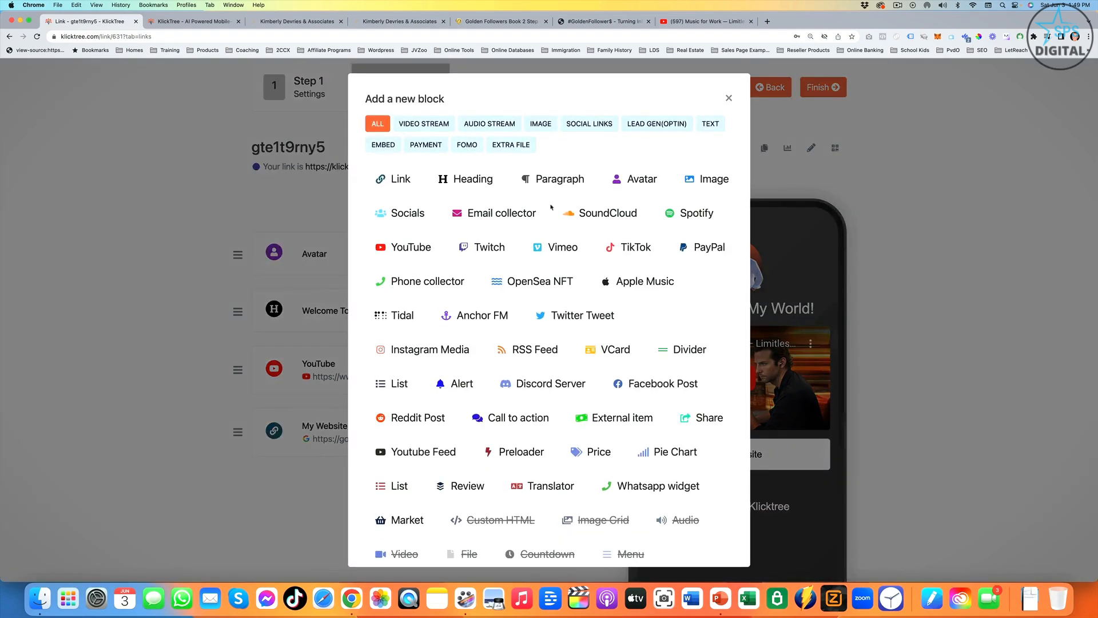
pyautogui.click(489, 219)
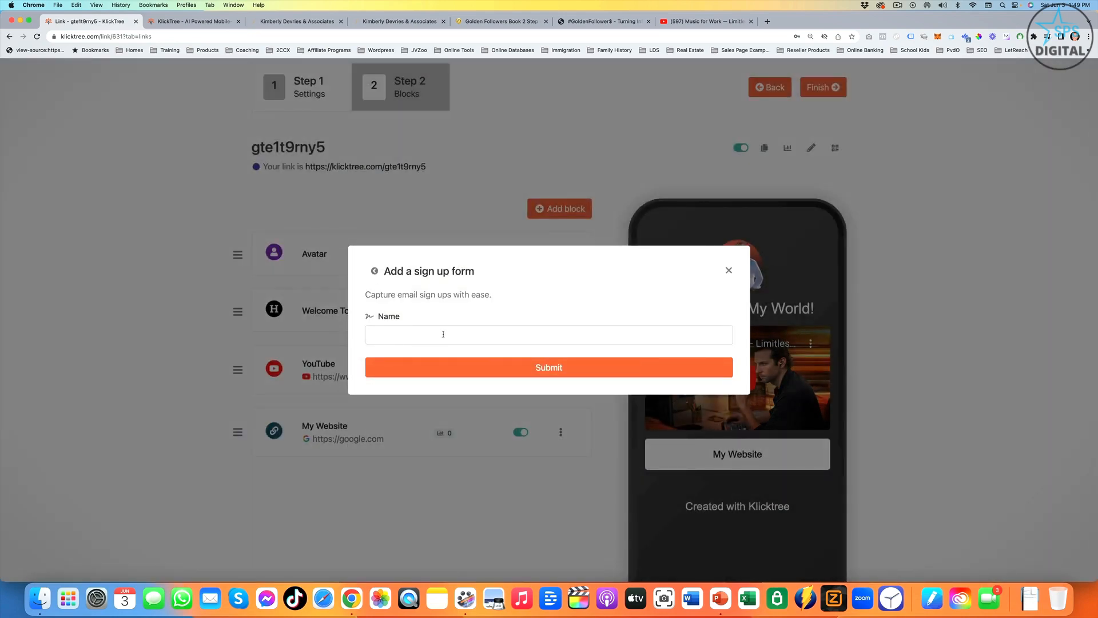
pyautogui.click(443, 334)
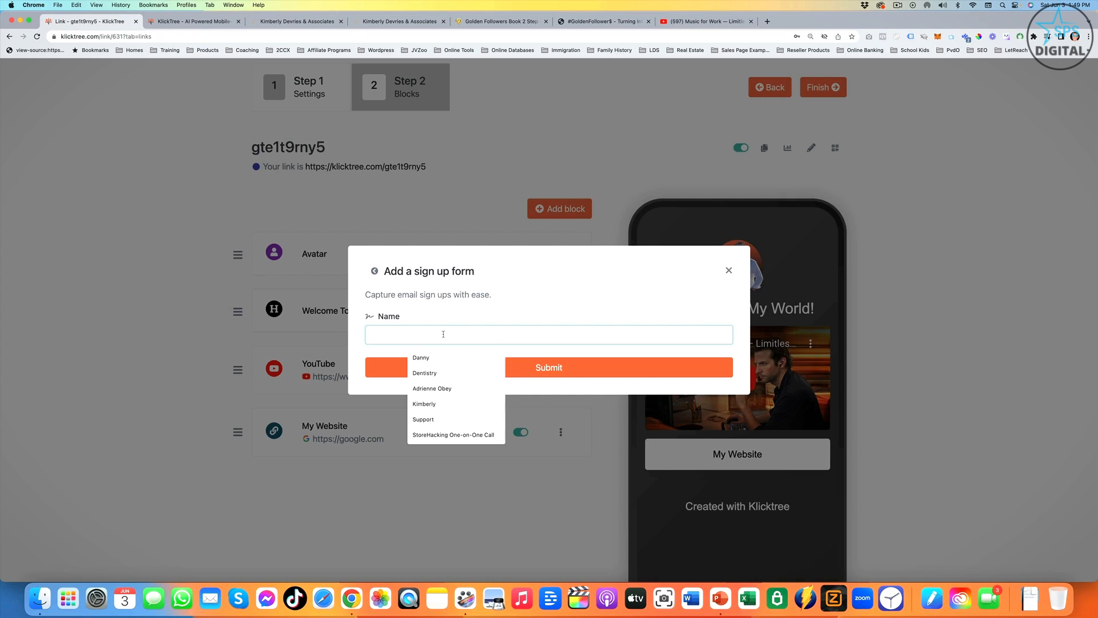
pyautogui.write('Grab My Bonus')
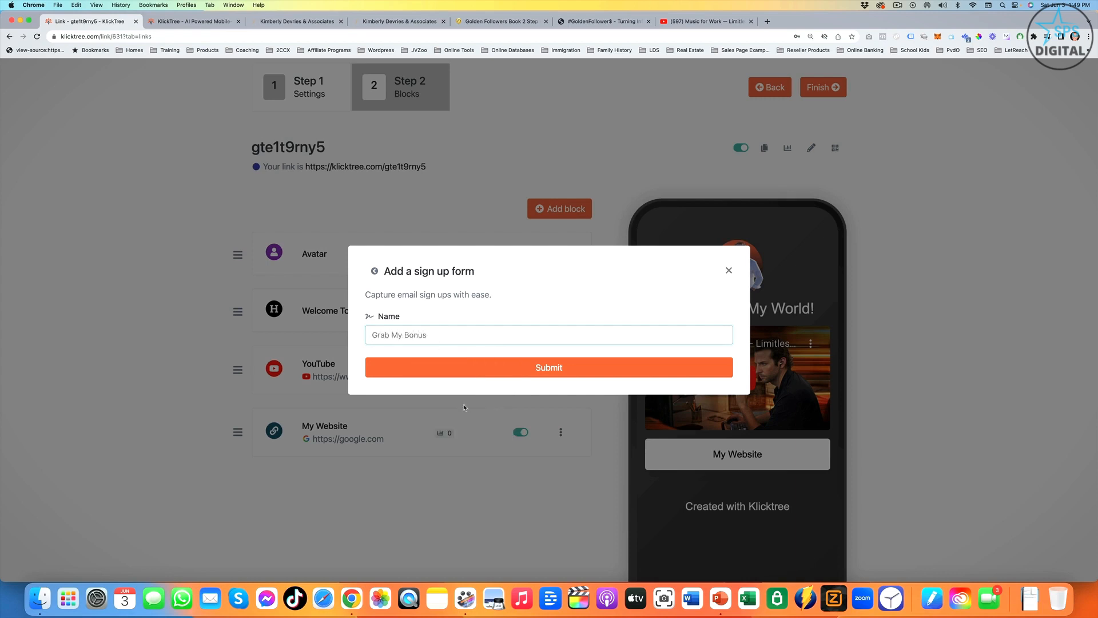
pyautogui.click(573, 367)
# - Expand the Grab My Bonus block's form and customization settings and examine the sign-up, thank-you, agreement and appearance fields
pyautogui.scroll(-3, 473, 413)
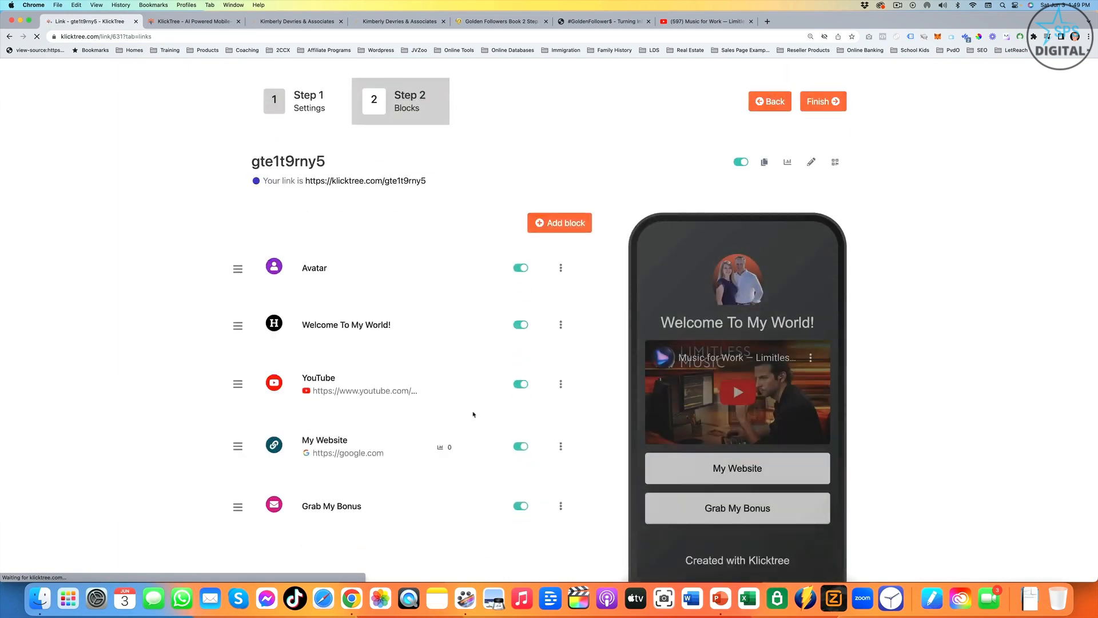
pyautogui.click(349, 422)
pyautogui.scroll(-2, 464, 422)
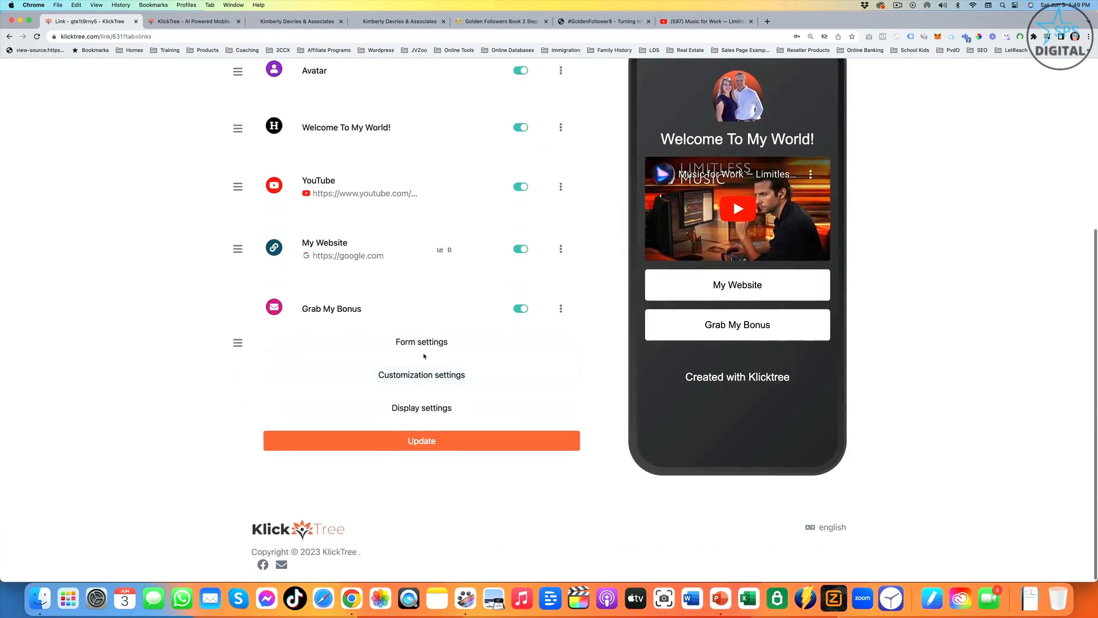
pyautogui.click(422, 340)
pyautogui.scroll(-1, 316, 340)
pyautogui.scroll(-7, 317, 340)
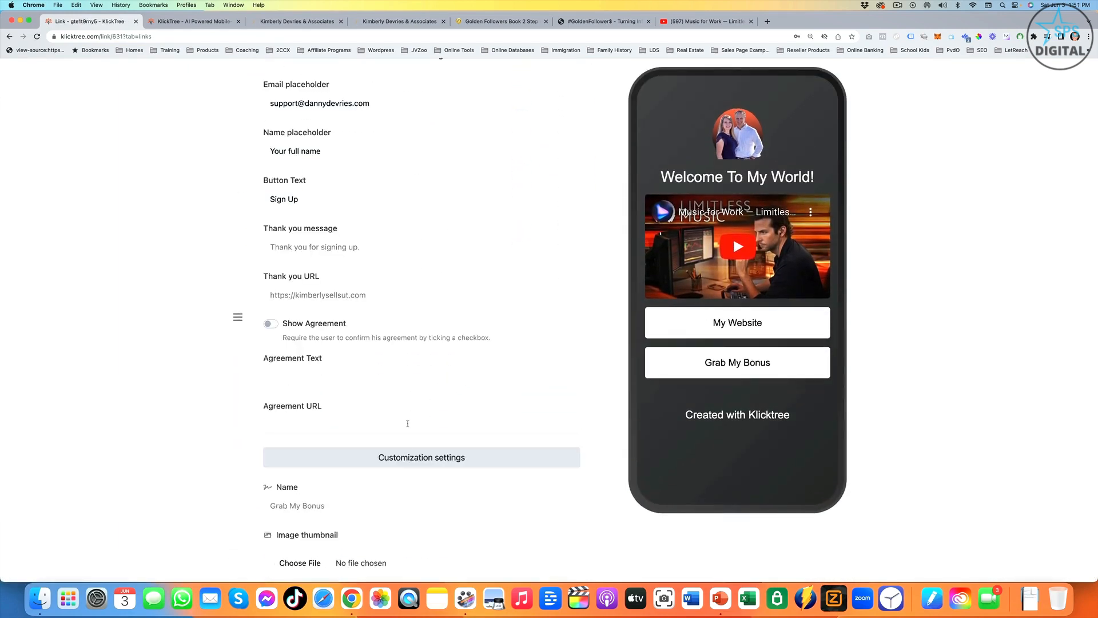
pyautogui.scroll(-2, 410, 417)
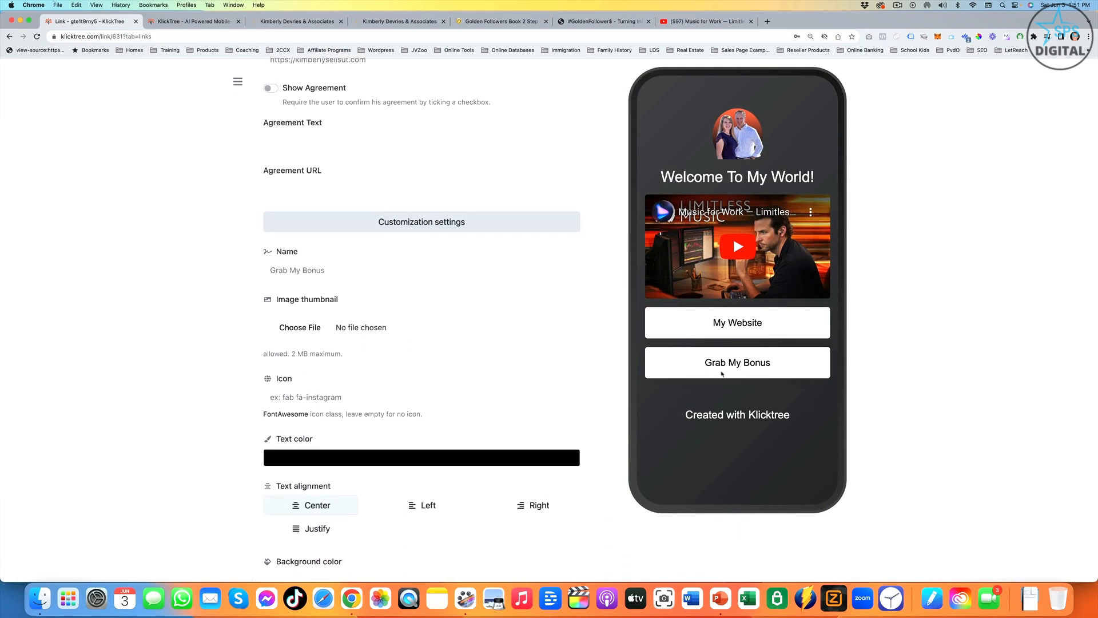
# - Choose the fab fa-accusoft icon for the Grab My Bonus button and close the icon picker
pyautogui.click(329, 397)
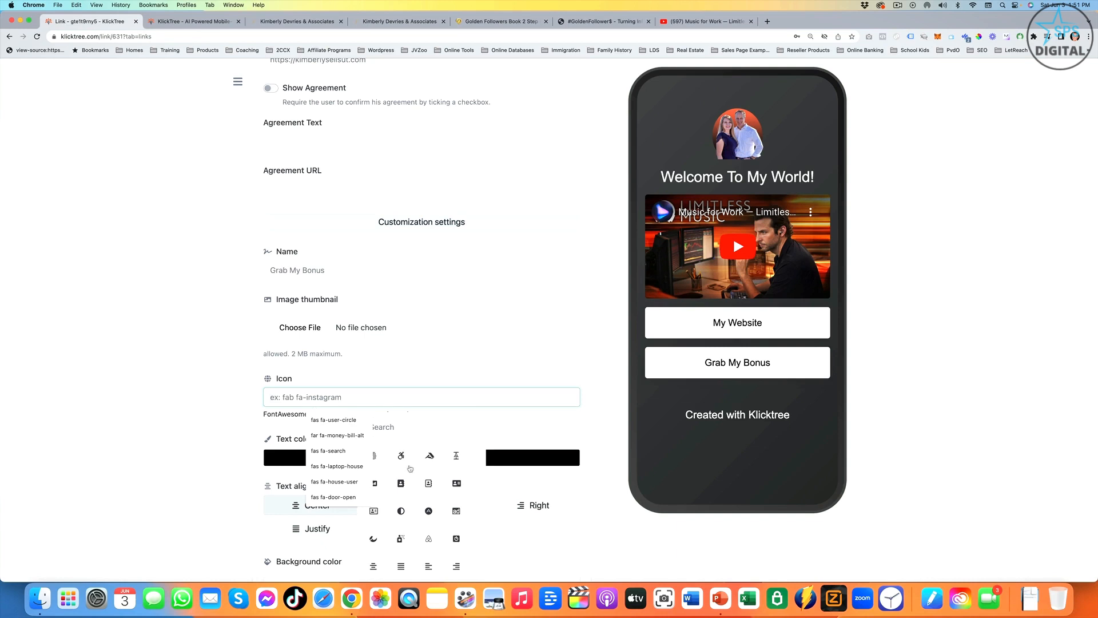
pyautogui.click(429, 456)
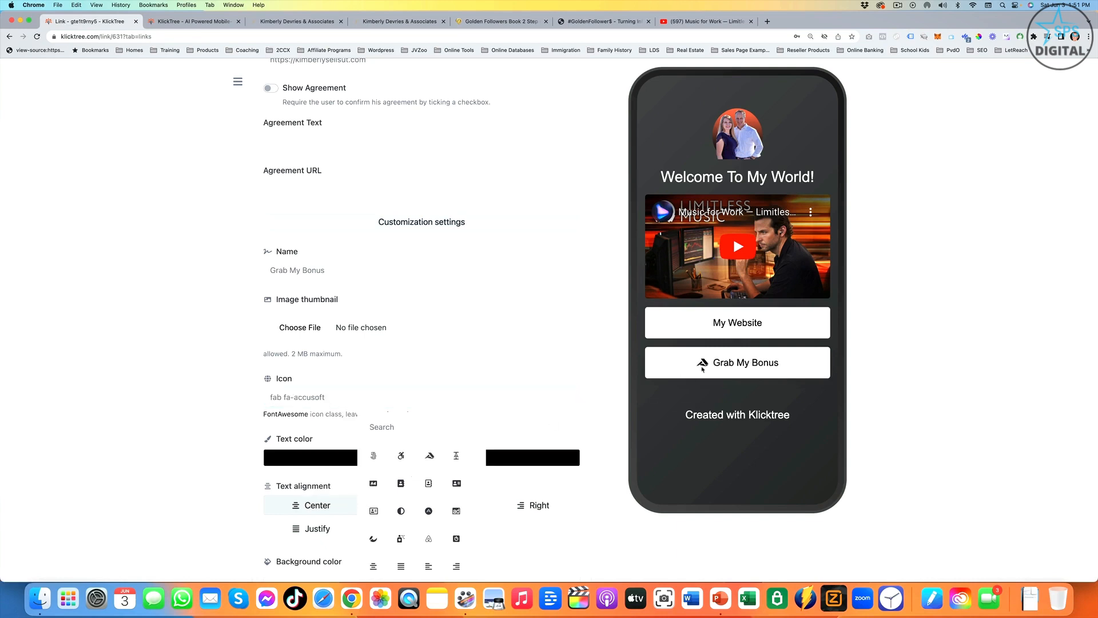
pyautogui.click(385, 400)
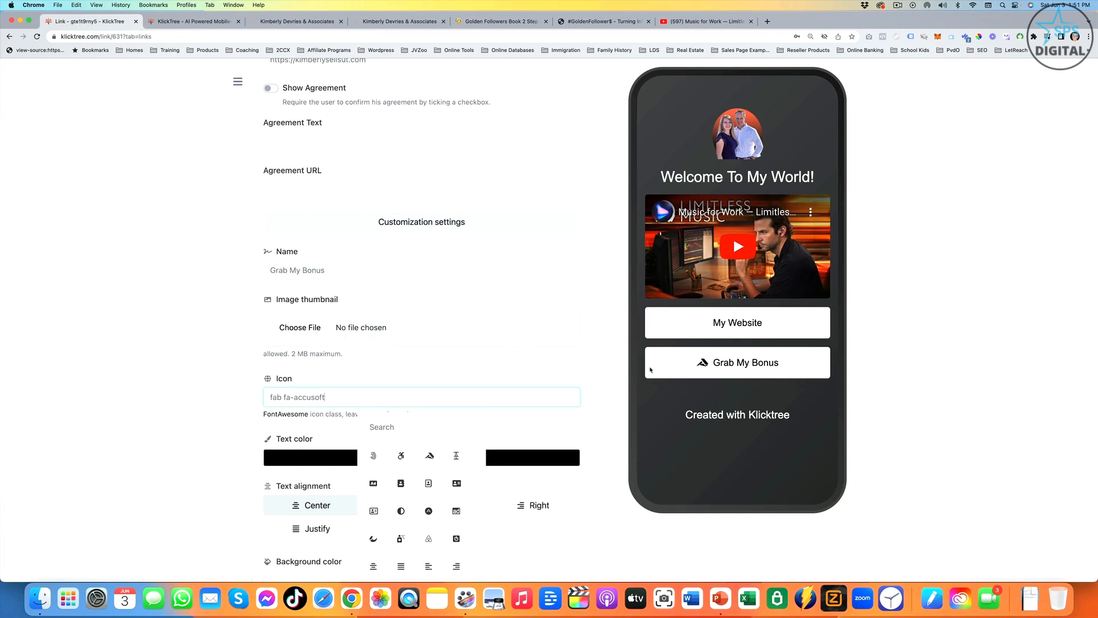
pyautogui.scroll(-2, 370, 313)
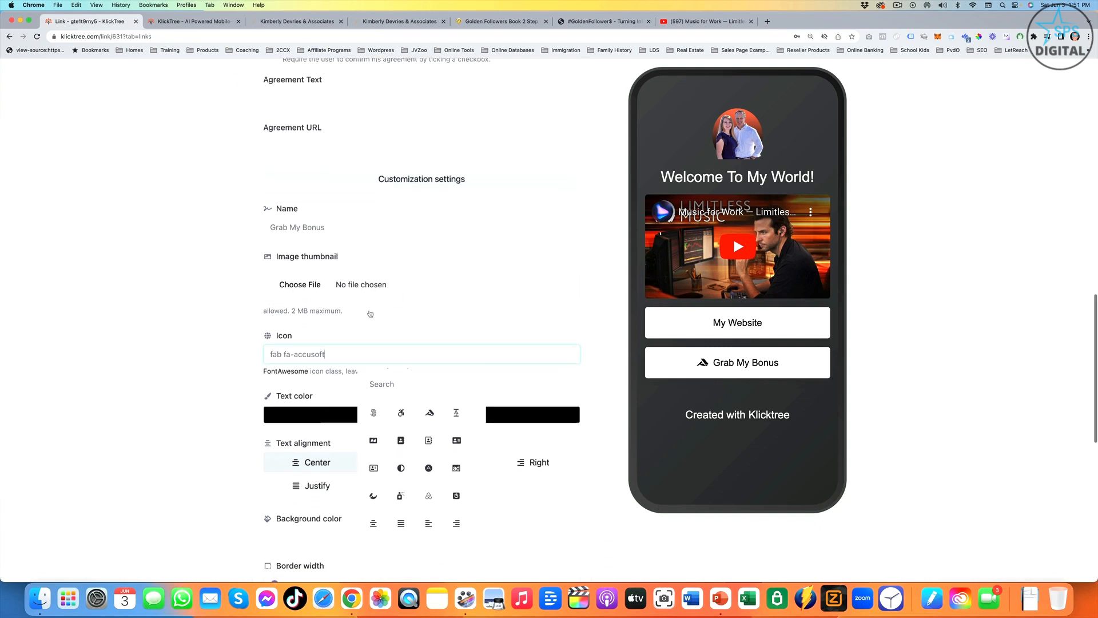
pyautogui.click(519, 357)
# - Set the Grab My Bonus button's text color to white and its background color to dark gray #505050
pyautogui.click(401, 385)
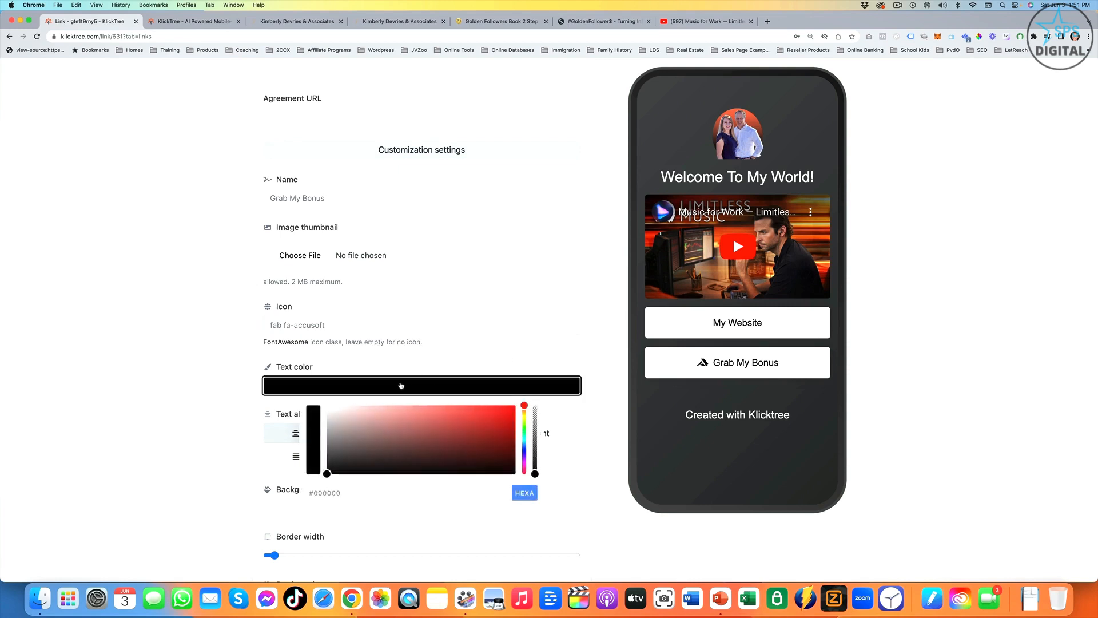
pyautogui.moveTo(401, 438); pyautogui.dragTo(319, 403)
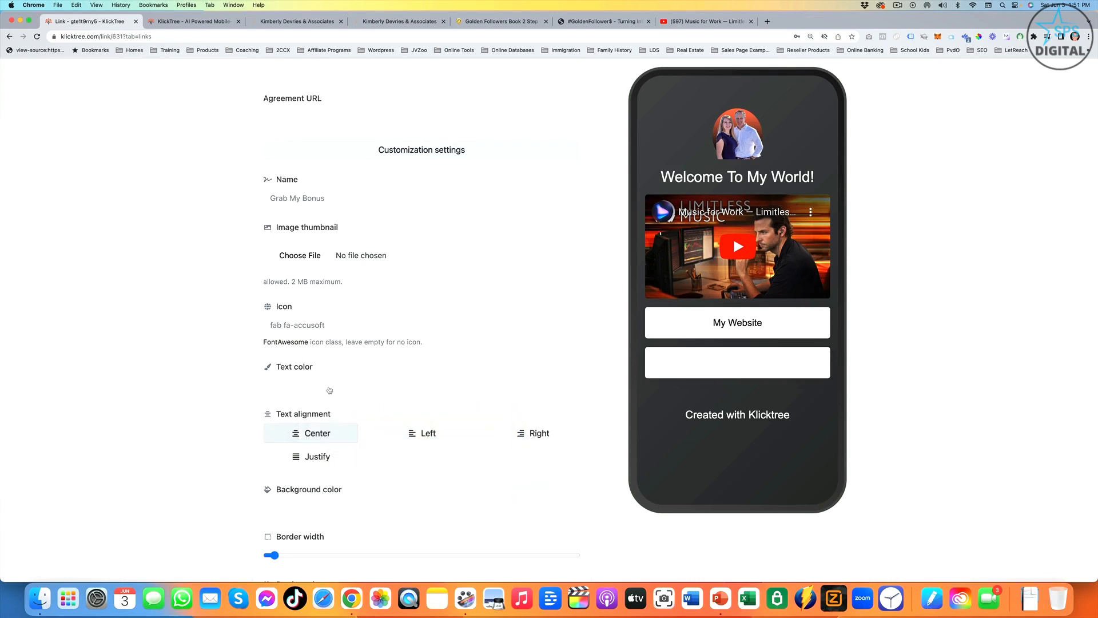
pyautogui.click(347, 505)
pyautogui.moveTo(363, 536); pyautogui.dragTo(326, 575)
pyautogui.scroll(-5, 398, 342)
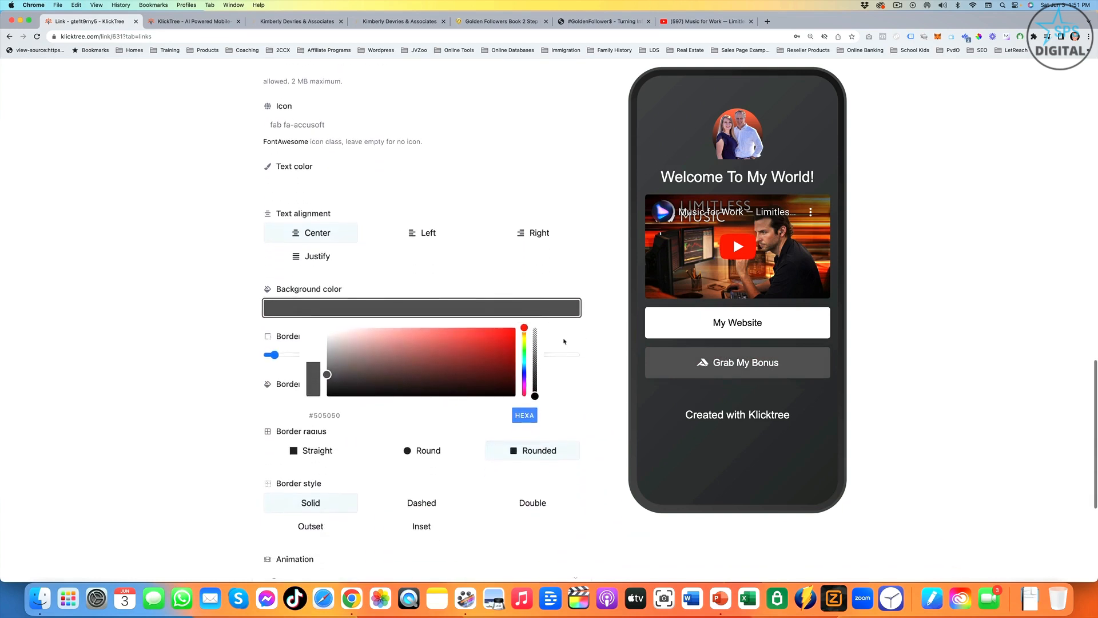
# - Set the Grab My Bonus button's border radius to Round, save the block and collapse its settings
pyautogui.scroll(-3, 399, 343)
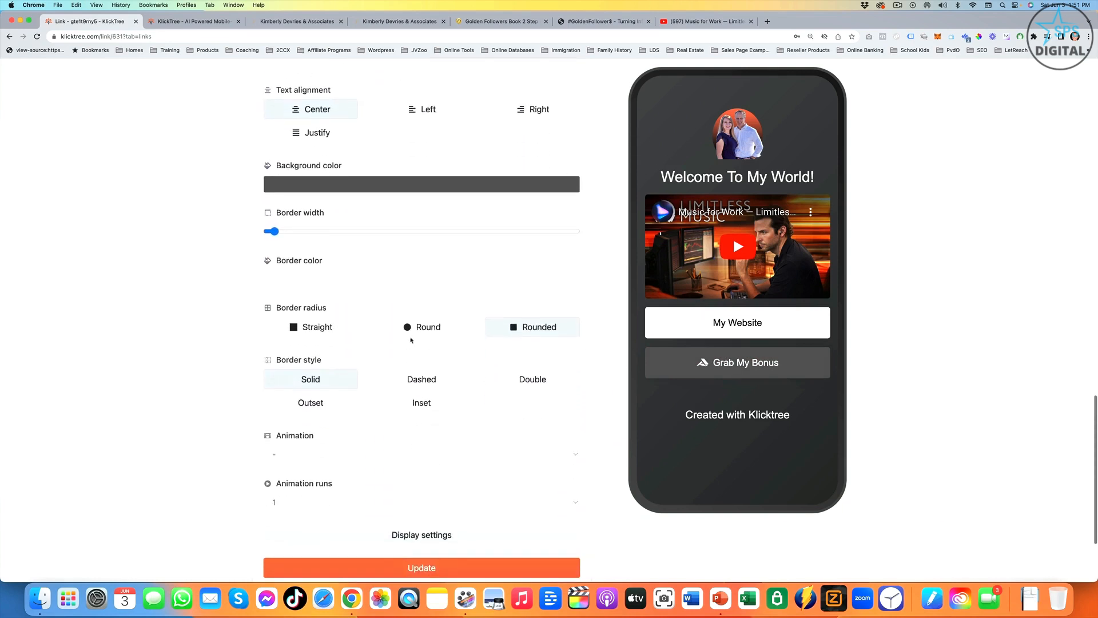
pyautogui.click(416, 331)
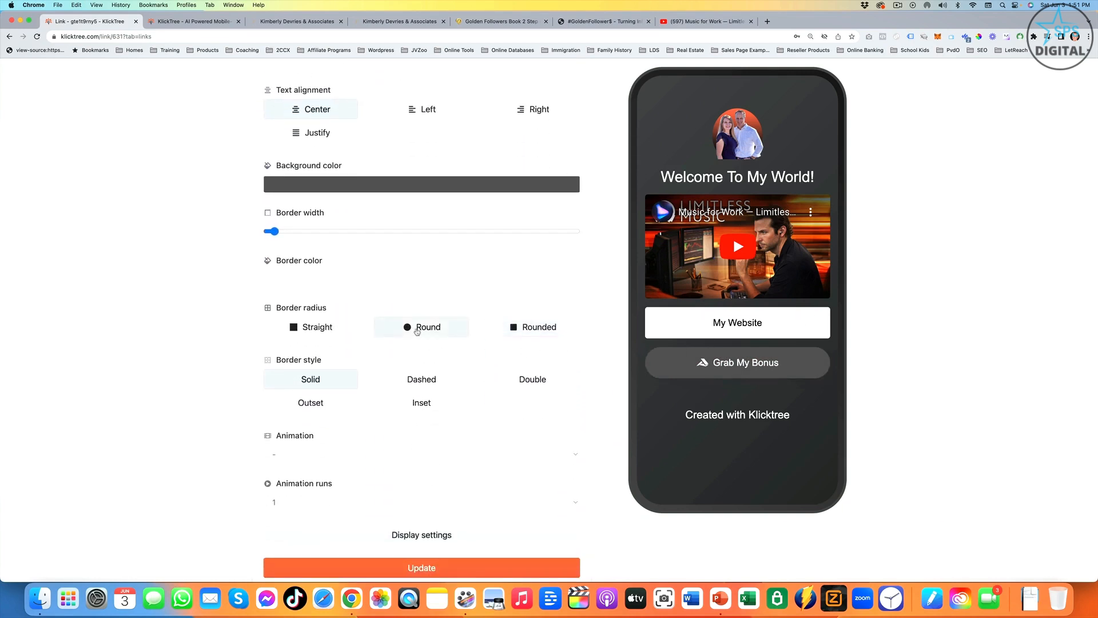
pyautogui.click(530, 335)
pyautogui.click(409, 331)
pyautogui.scroll(-5, 413, 342)
pyautogui.click(423, 445)
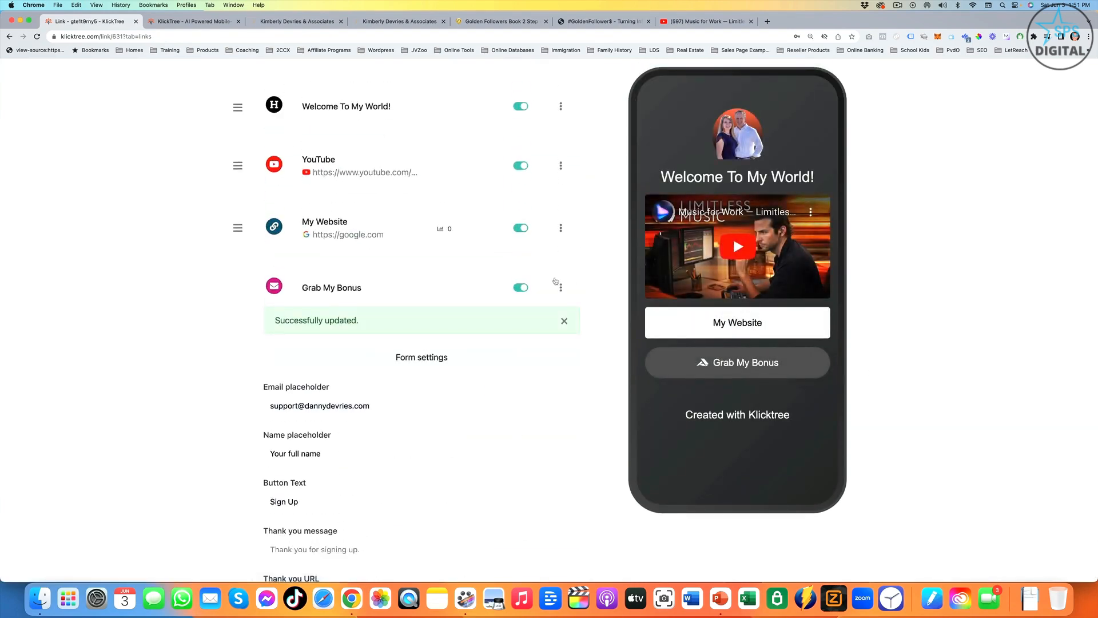
pyautogui.click(351, 291)
# - Add an image block to the page, picking its picture from the KlickTree folder
pyautogui.scroll(5, 601, 277)
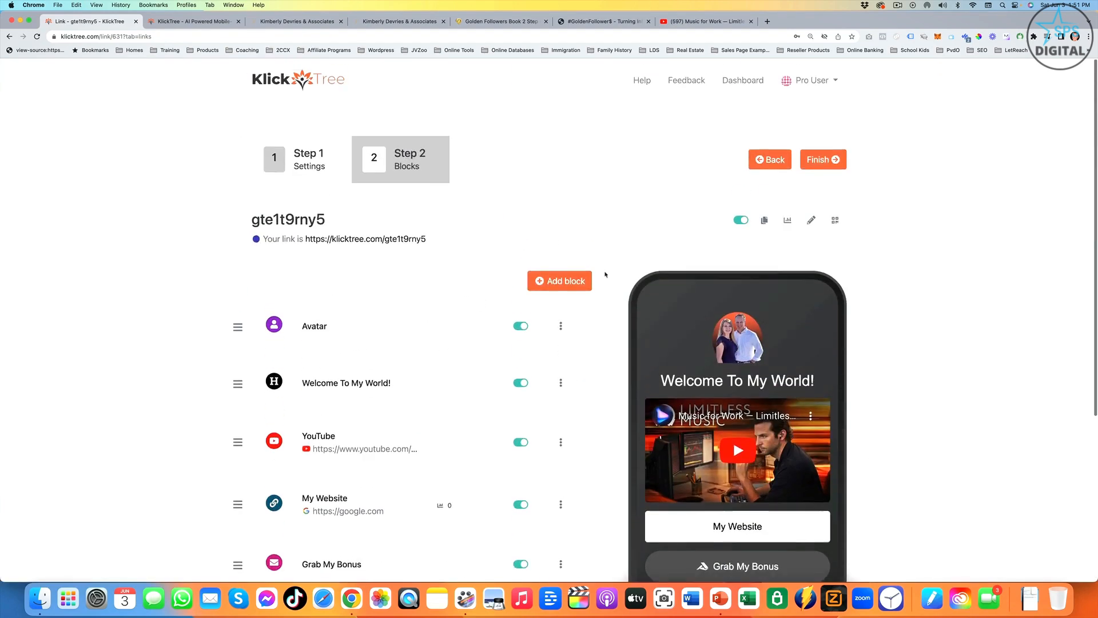
pyautogui.click(562, 280)
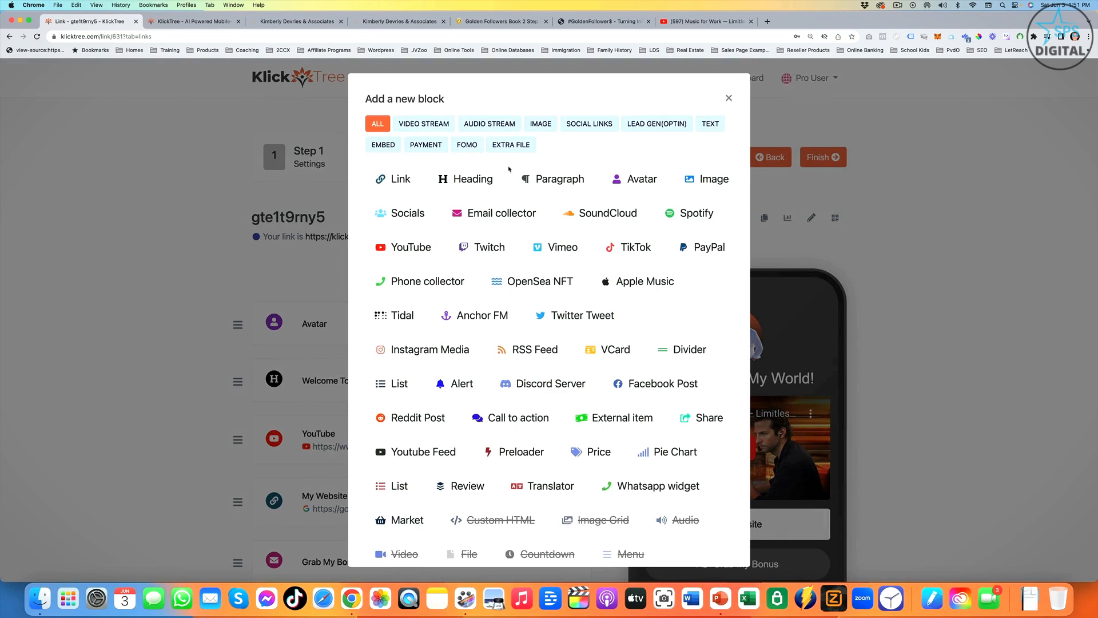
pyautogui.click(707, 179)
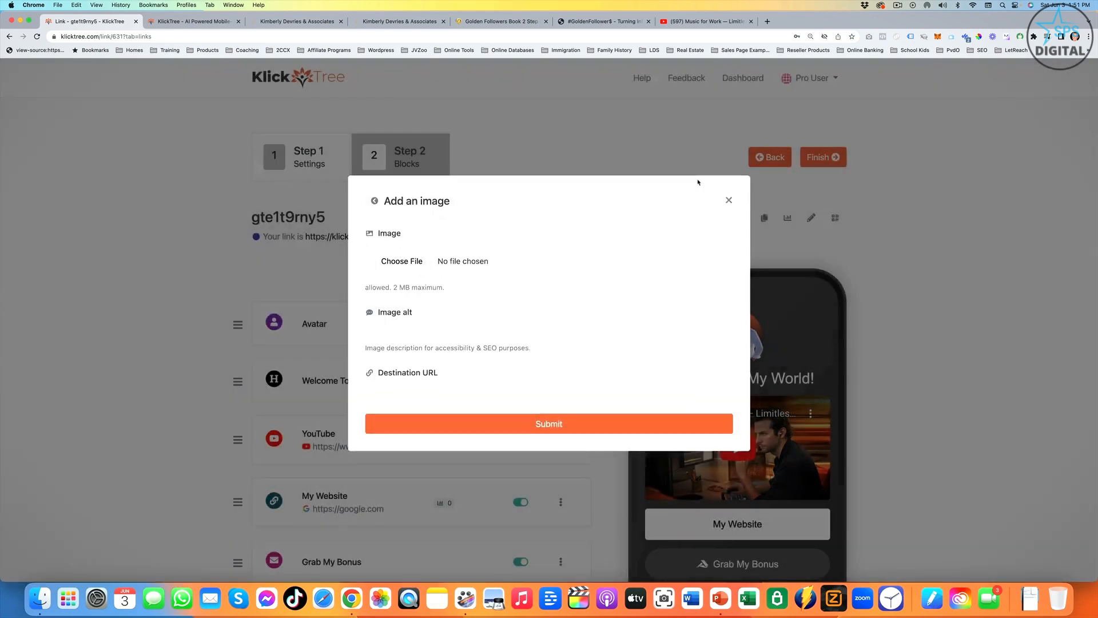
pyautogui.click(403, 269)
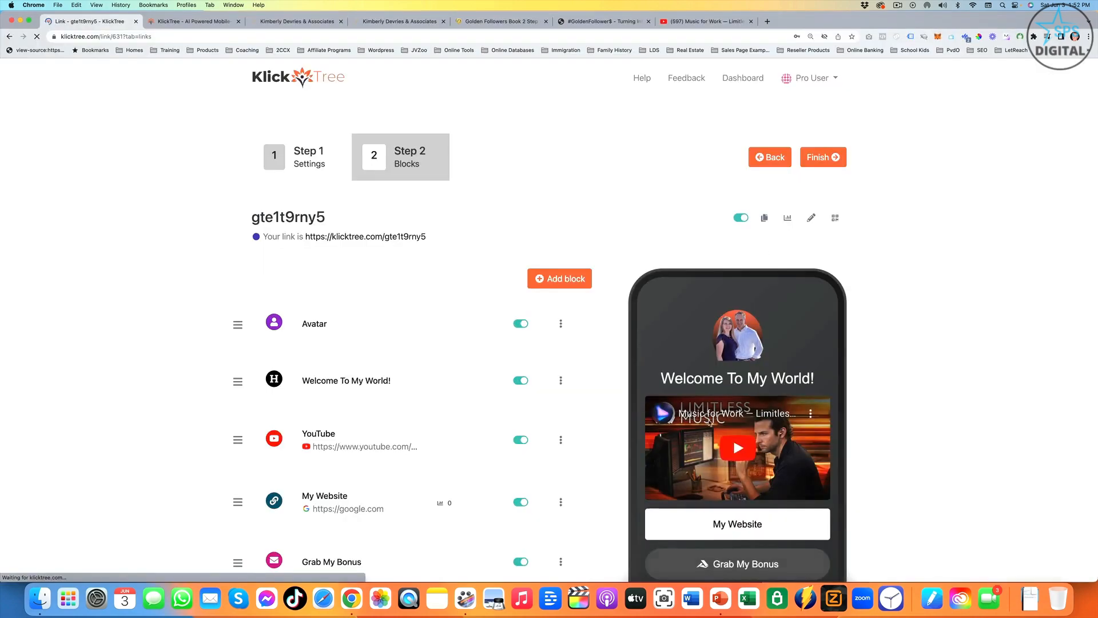
pyautogui.scroll(-8, 733, 215)
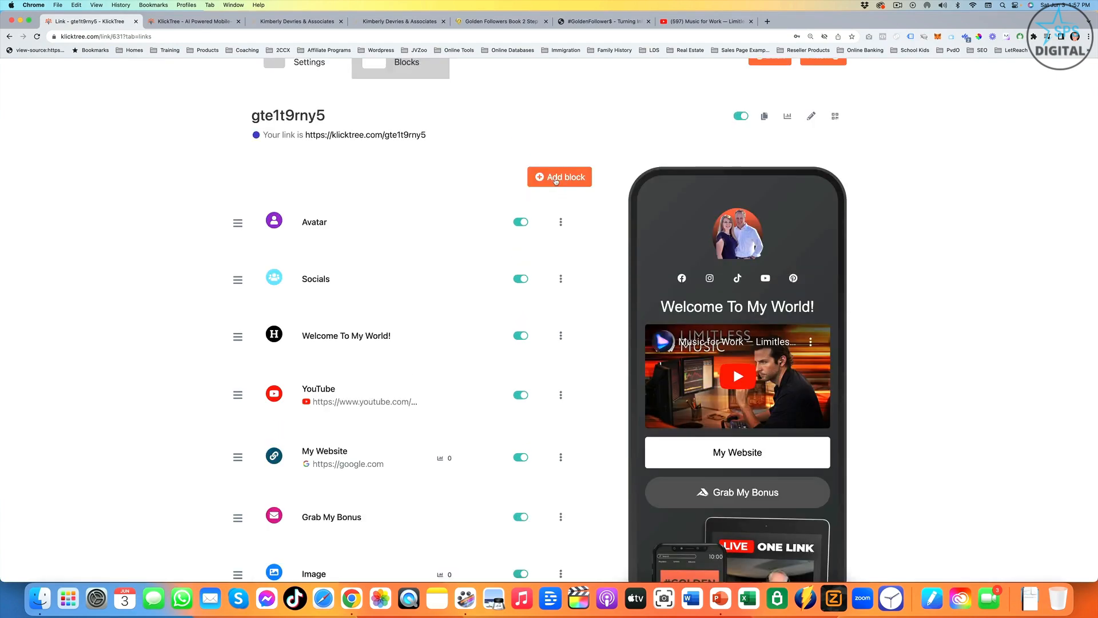
# - Add a VCard block to the page, naming it with the contact's first name
pyautogui.click(556, 178)
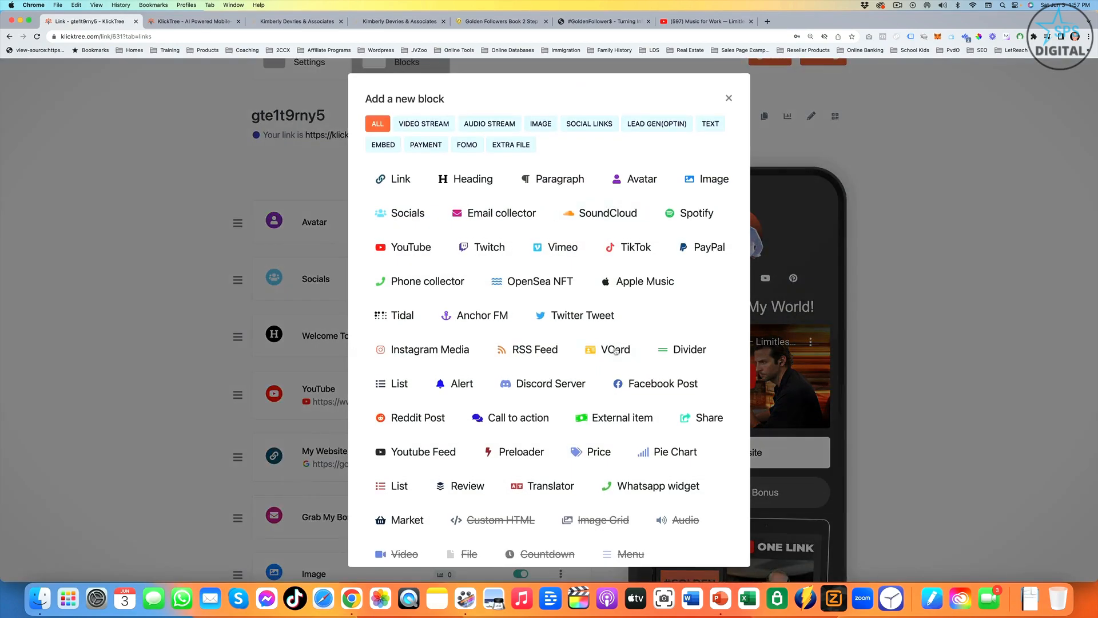
pyautogui.click(618, 350)
pyautogui.click(479, 341)
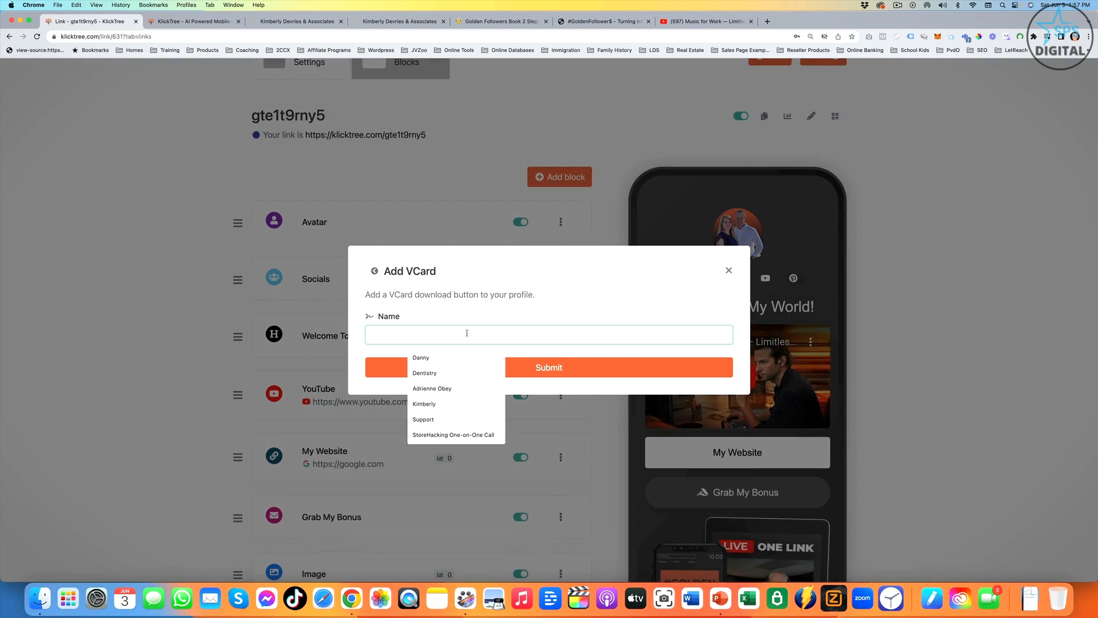
pyautogui.click(434, 404)
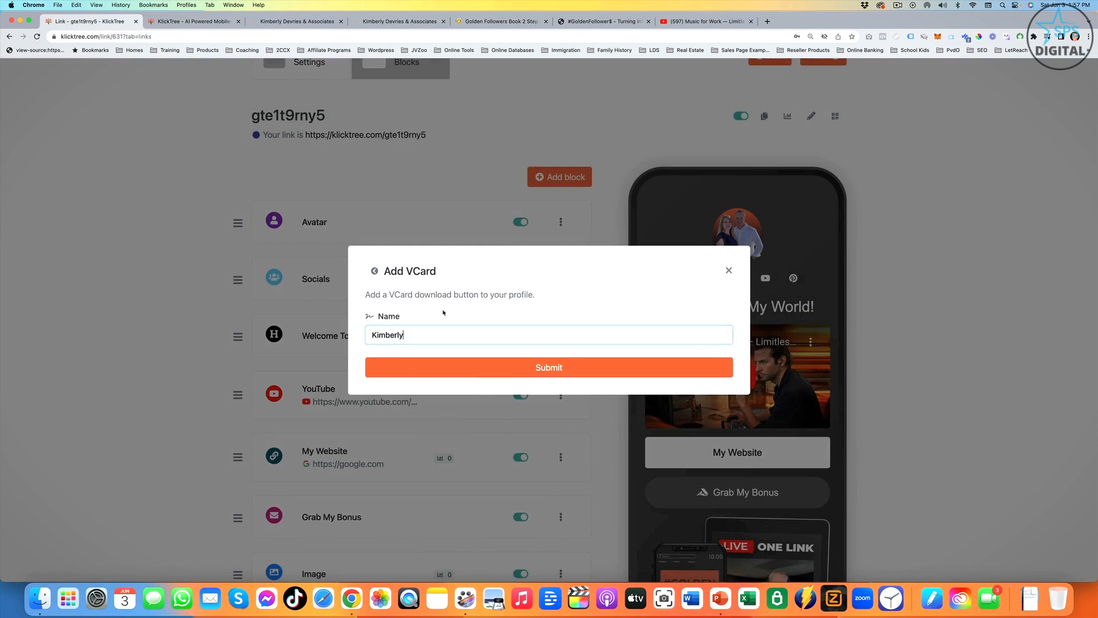
pyautogui.click(590, 375)
# - Expand the new block's VCard settings and choose IMG_4223.jpg as the contact's avatar
pyautogui.scroll(-4, 424, 347)
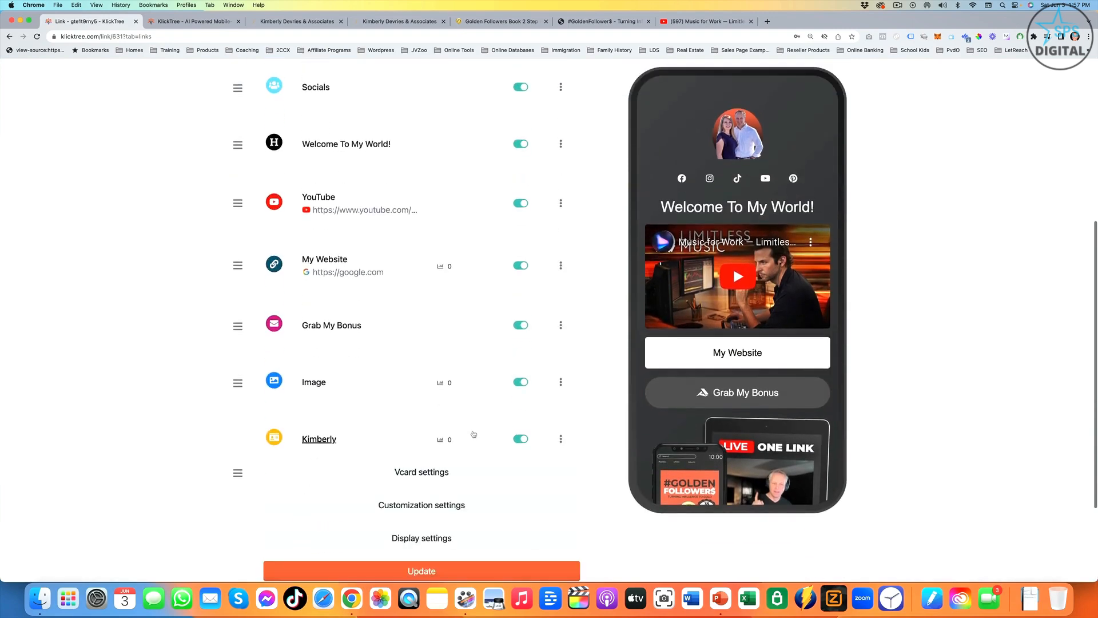
pyautogui.scroll(-1, 333, 441)
pyautogui.click(440, 394)
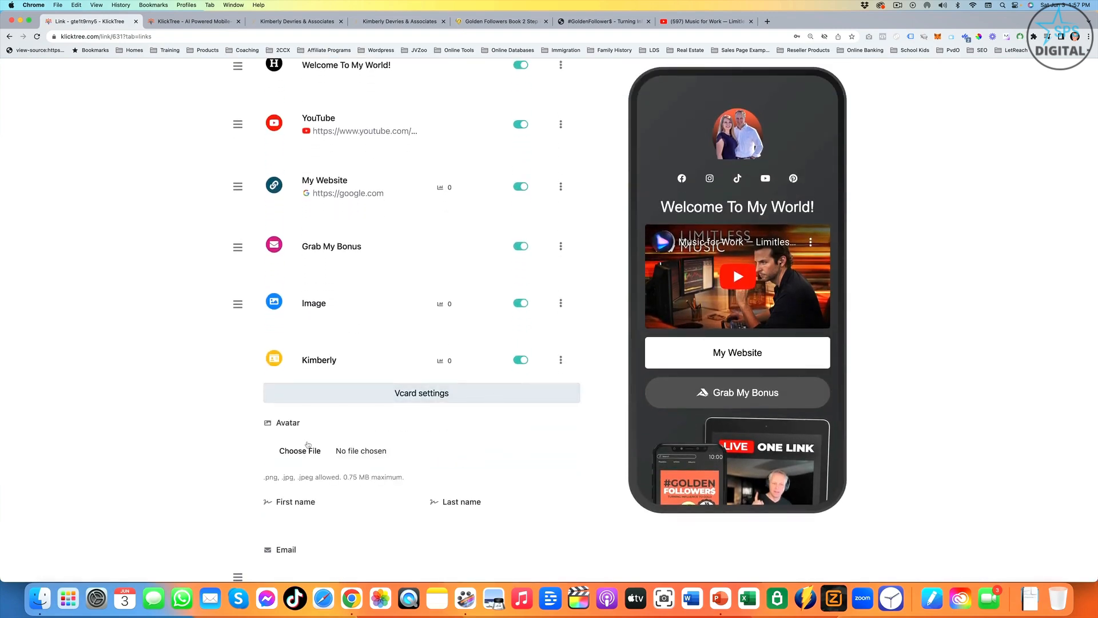
pyautogui.scroll(-2, 317, 377)
pyautogui.click(300, 354)
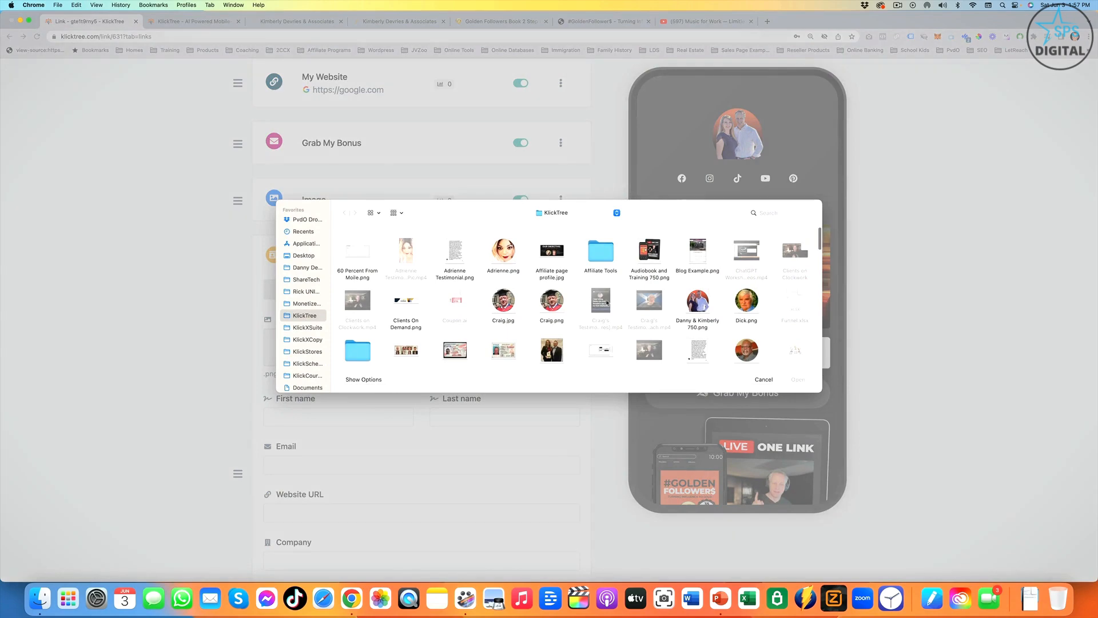
pyautogui.scroll(-1, 519, 338)
pyautogui.doubleClick(552, 314)
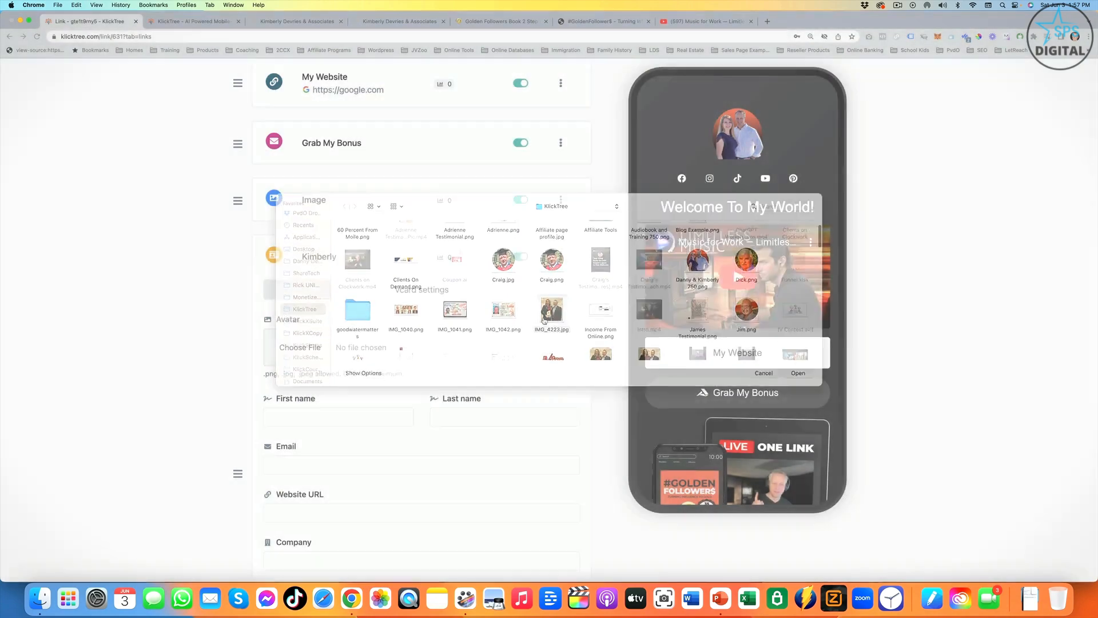
# - Fill in the VCard contact details from a saved address, replace the first name with the contact's own, and save the block
pyautogui.click(313, 417)
pyautogui.press('Down')
pyautogui.press('Down')
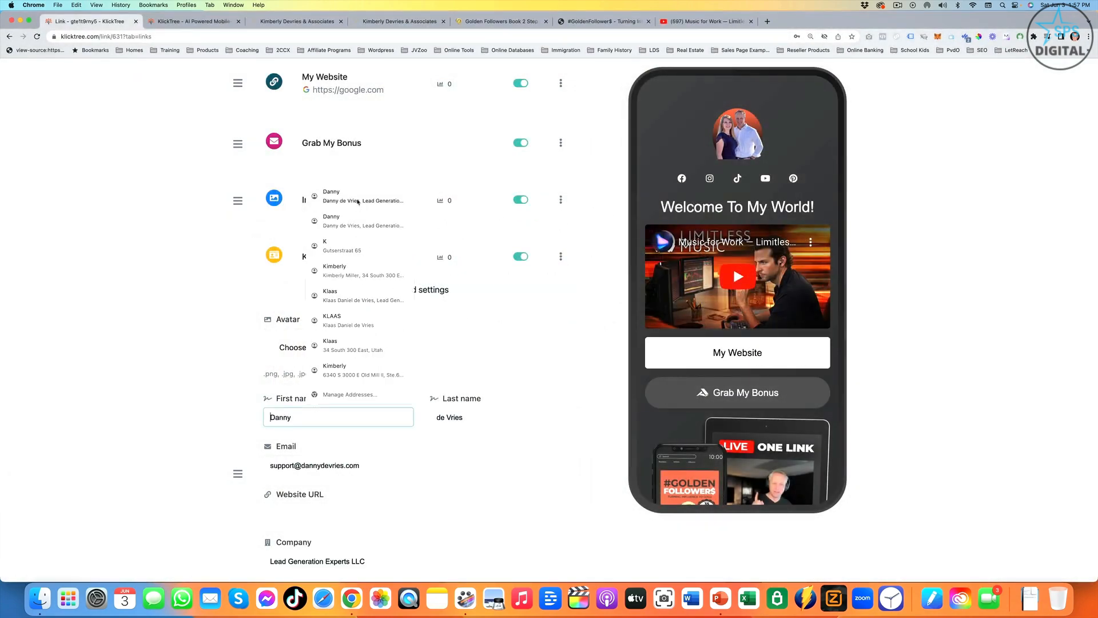
pyautogui.press('Return')
pyautogui.click(310, 417)
pyautogui.write('Kimberly')
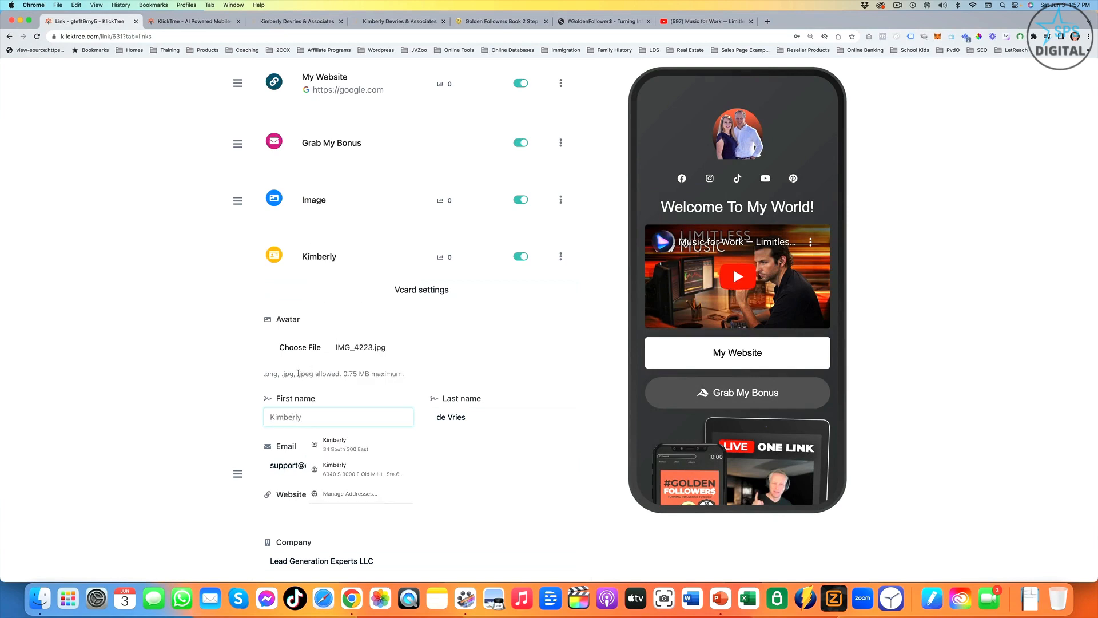
pyautogui.scroll(-10, 349, 378)
pyautogui.scroll(-4, 349, 378)
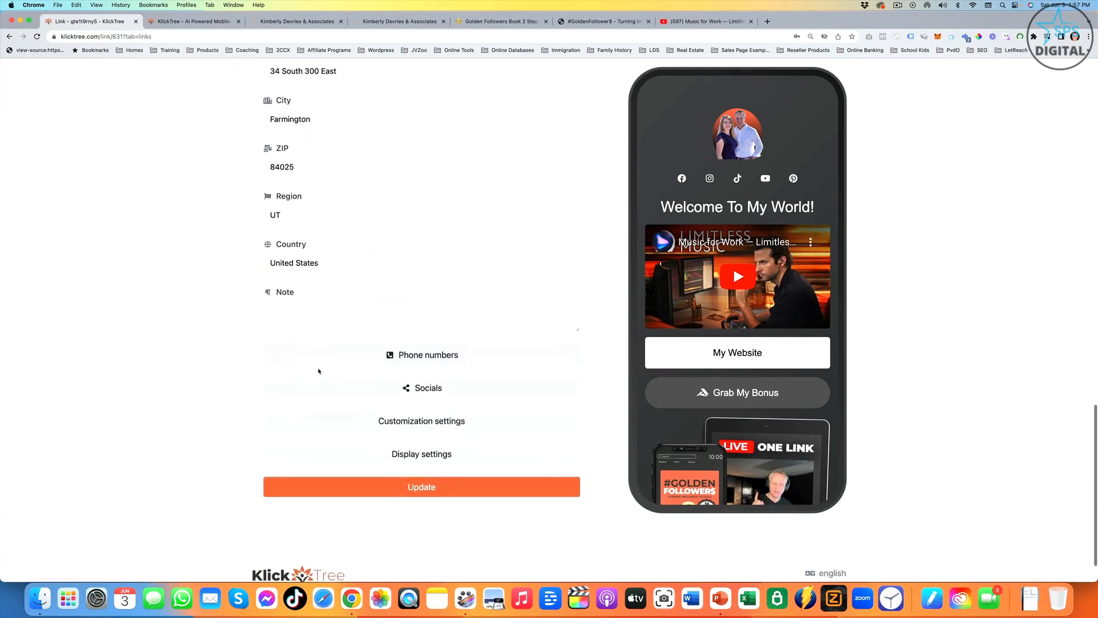
pyautogui.click(423, 439)
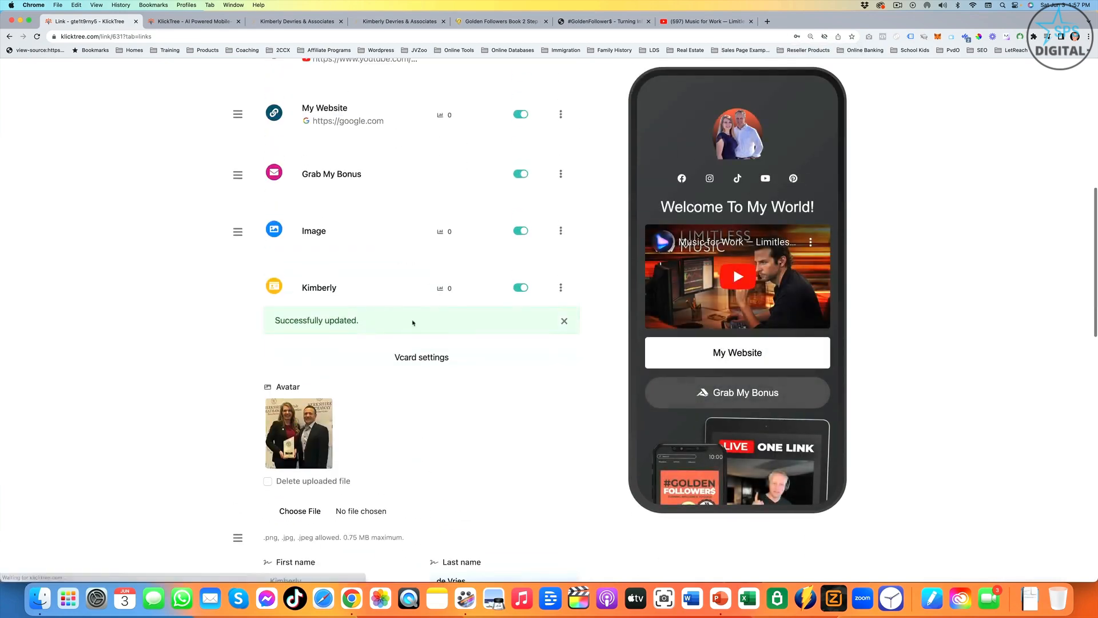
# - Rename the VCard button "Grab My VCard" in its customization settings and save the block
pyautogui.scroll(-5, 780, 351)
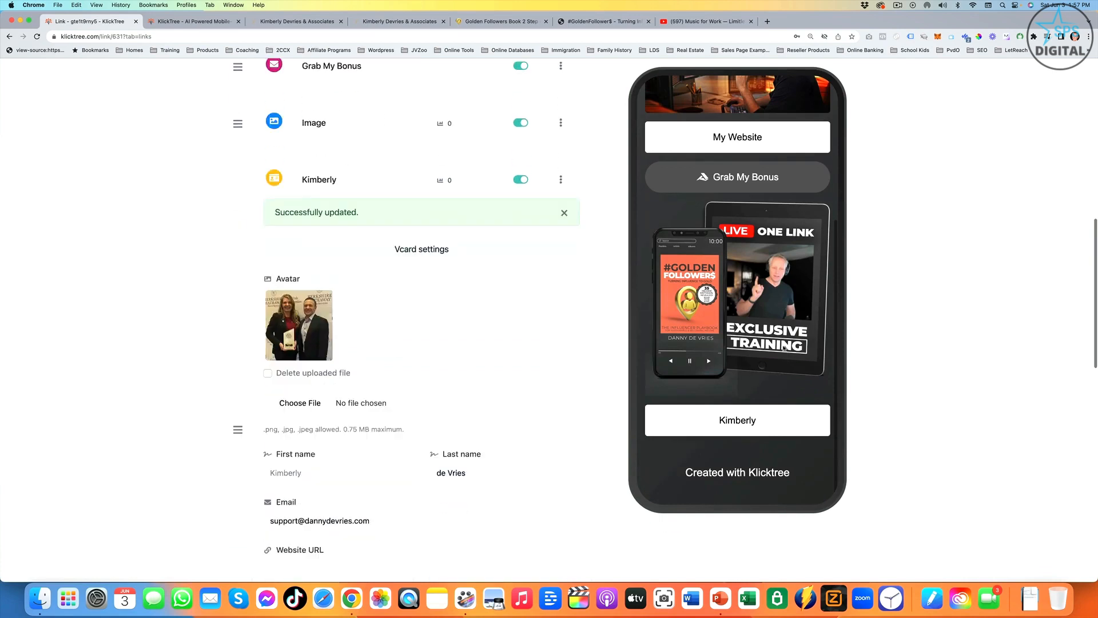
pyautogui.scroll(2, 730, 452)
pyautogui.scroll(-9, 408, 486)
pyautogui.click(408, 486)
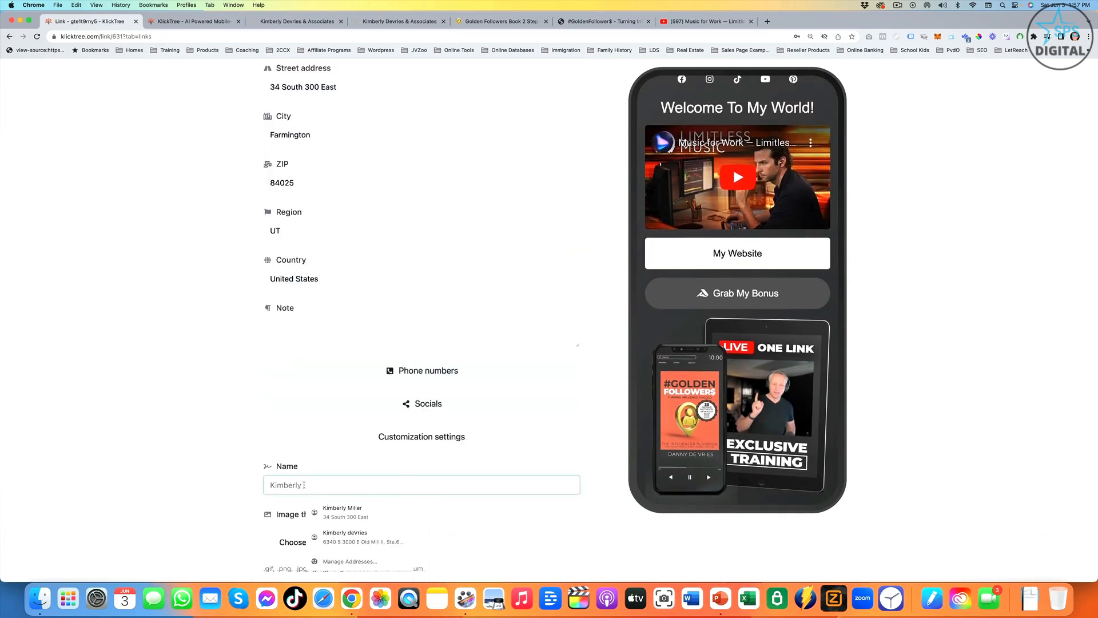
pyautogui.write('Gra')
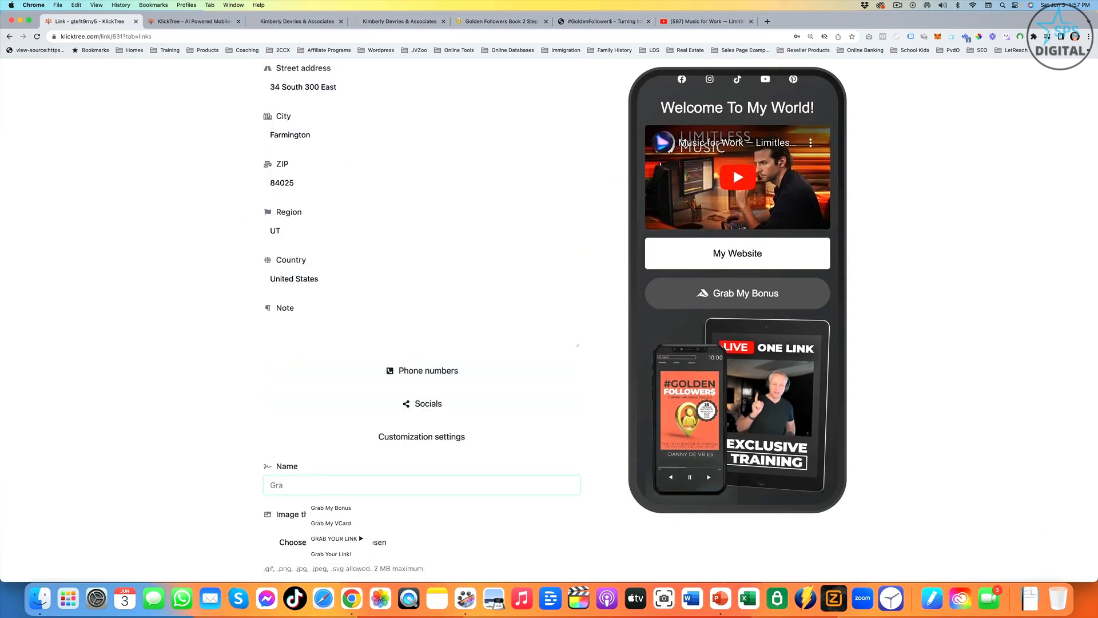
pyautogui.write('b My VCard')
pyautogui.scroll(-12, 380, 444)
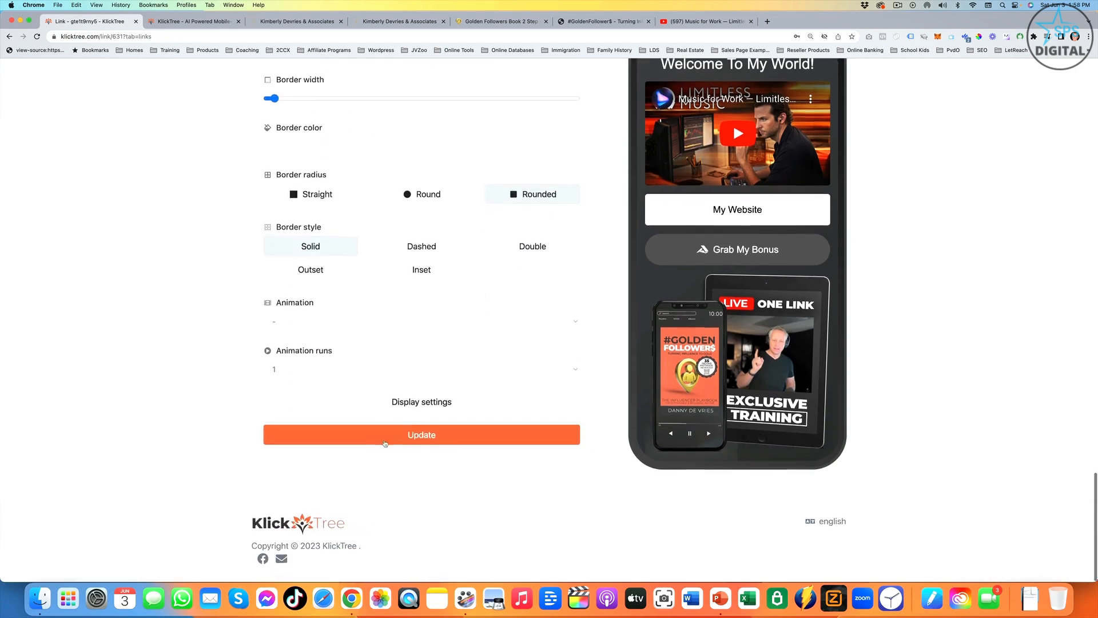
pyautogui.click(384, 444)
# - Check the Grab My VCard button in the preview, collapse its block and move it up the list beside the Welcome To My World! heading
pyautogui.scroll(-10, 762, 391)
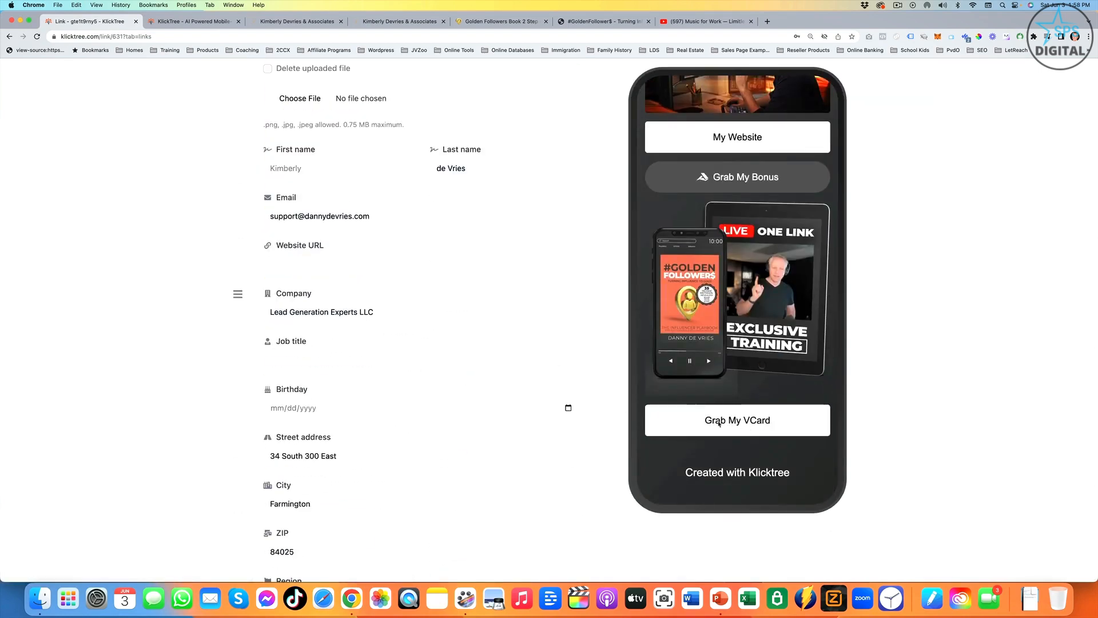
pyautogui.scroll(7, 332, 424)
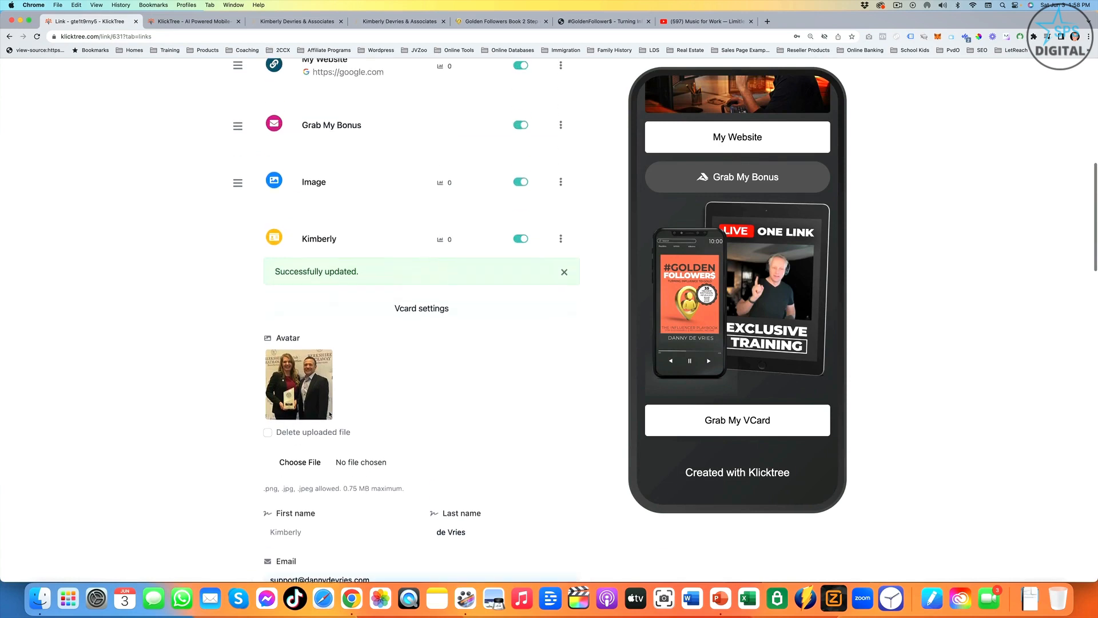
pyautogui.click(306, 282)
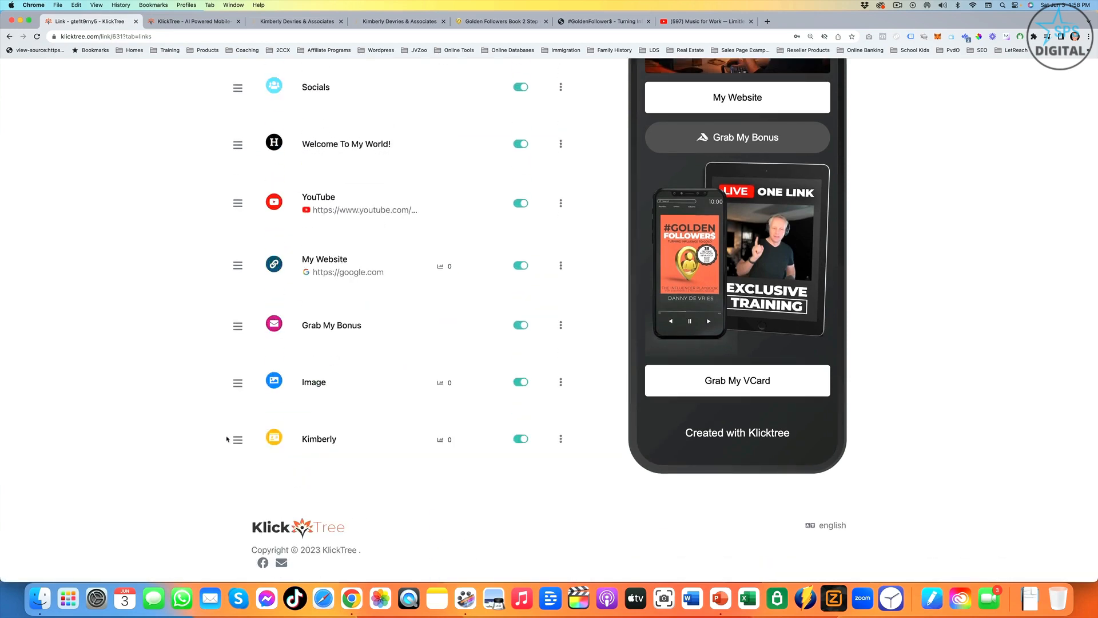
pyautogui.moveTo(237, 437); pyautogui.dragTo(260, 137)
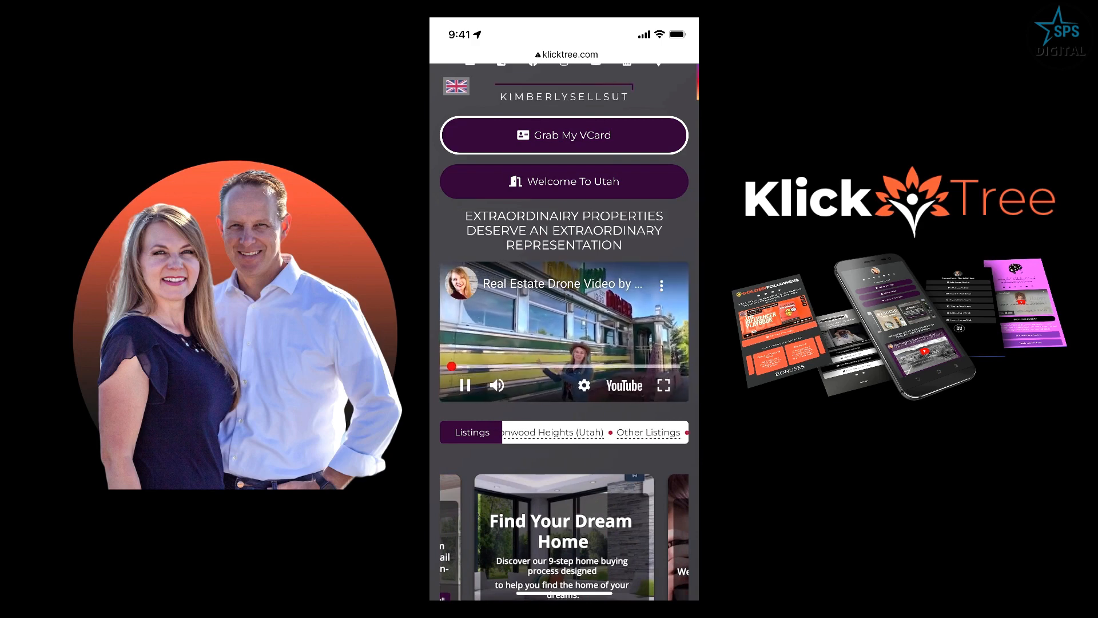
# - Scrub through the real estate drone video on the sample mobile page and examine the listings ticker, image slider and link buttons
pyautogui.moveTo(655, 366); pyautogui.dragTo(659, 336)
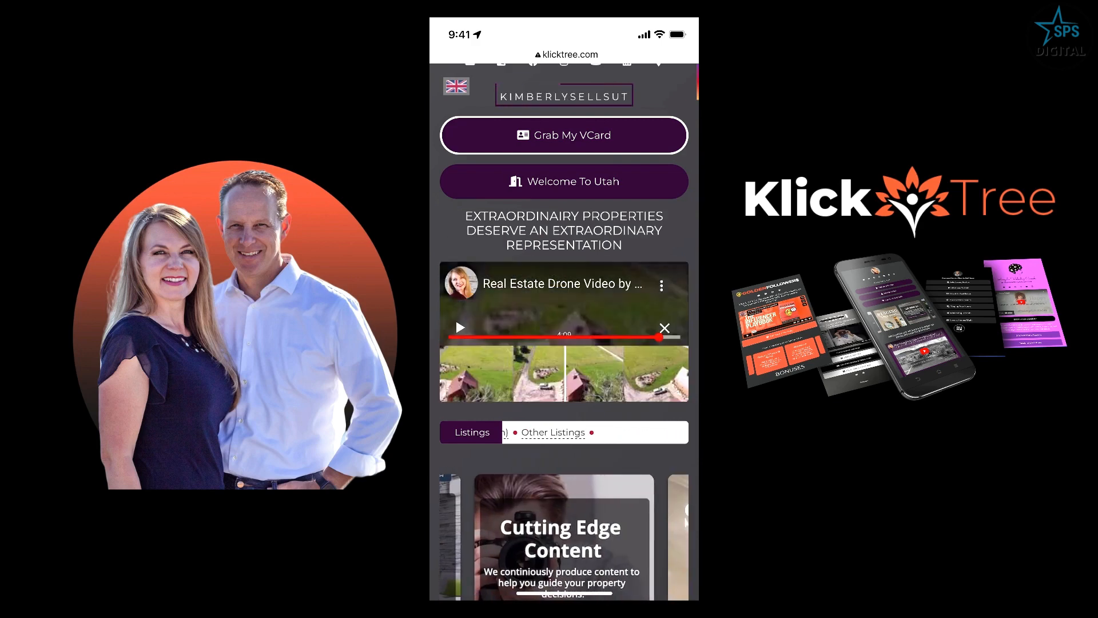
pyautogui.scroll(-3, 564, 331)
pyautogui.scroll(-2, 564, 332)
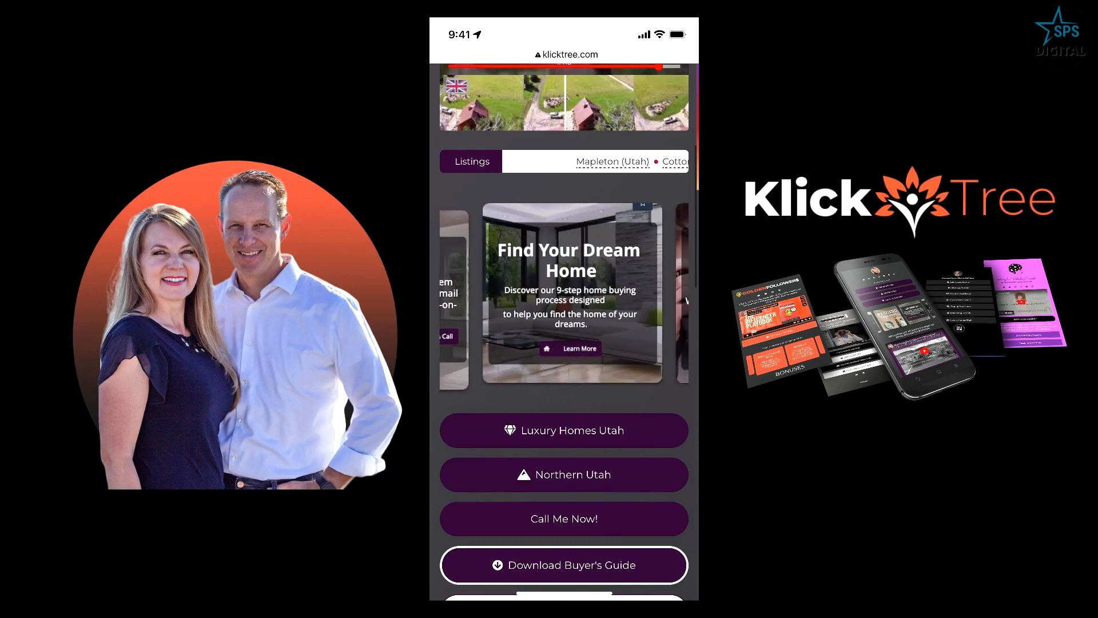
pyautogui.scroll(3, 564, 332)
pyautogui.scroll(-2, 563, 331)
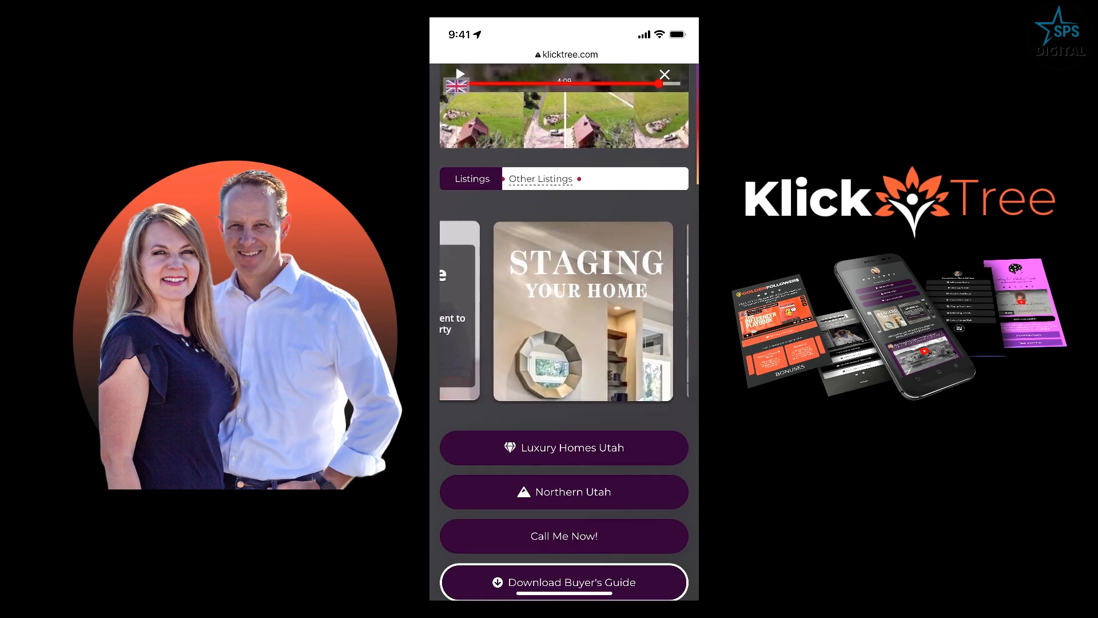
pyautogui.scroll(-2, 564, 332)
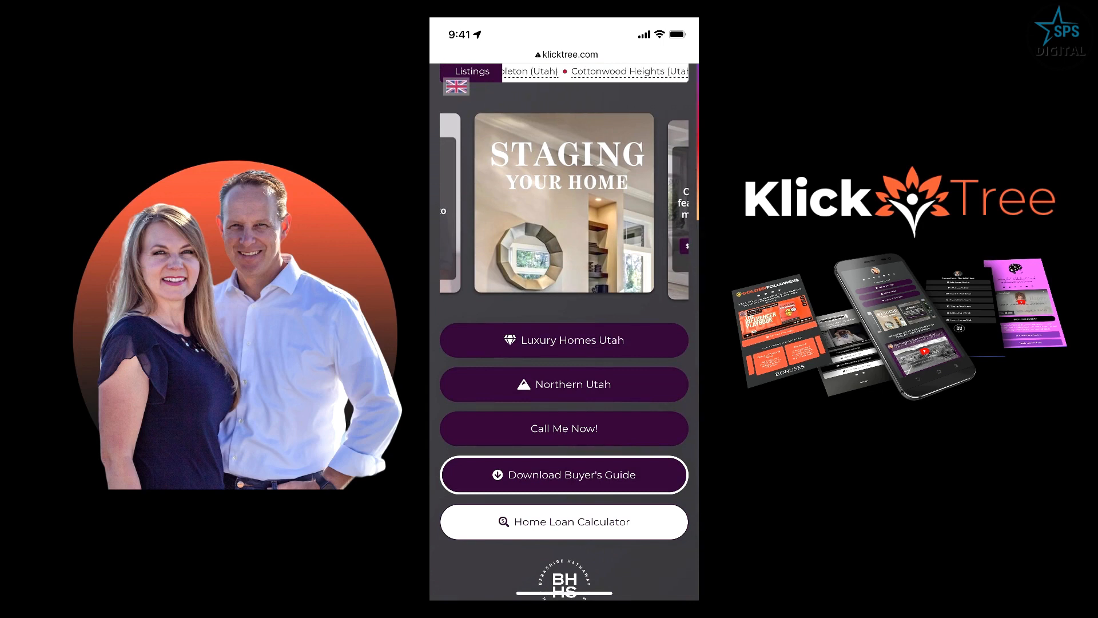
# - Test the sample page's Call Me Now! button, cancel the call, and open the Download Buyer's Guide sign-up form
pyautogui.click(564, 428)
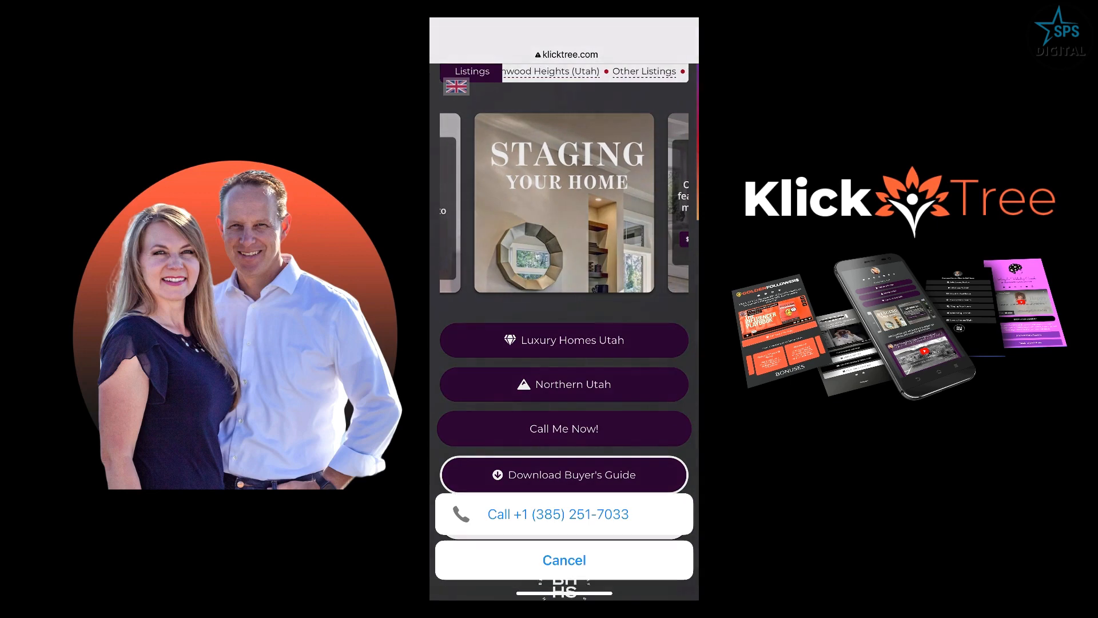
pyautogui.click(564, 557)
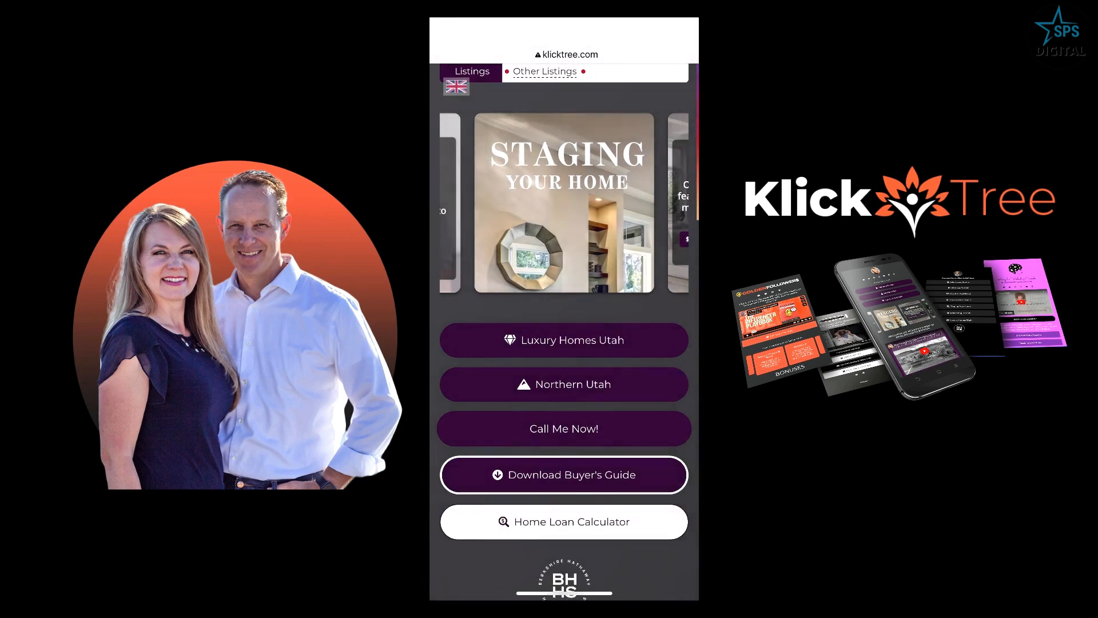
pyautogui.scroll(-2, 564, 332)
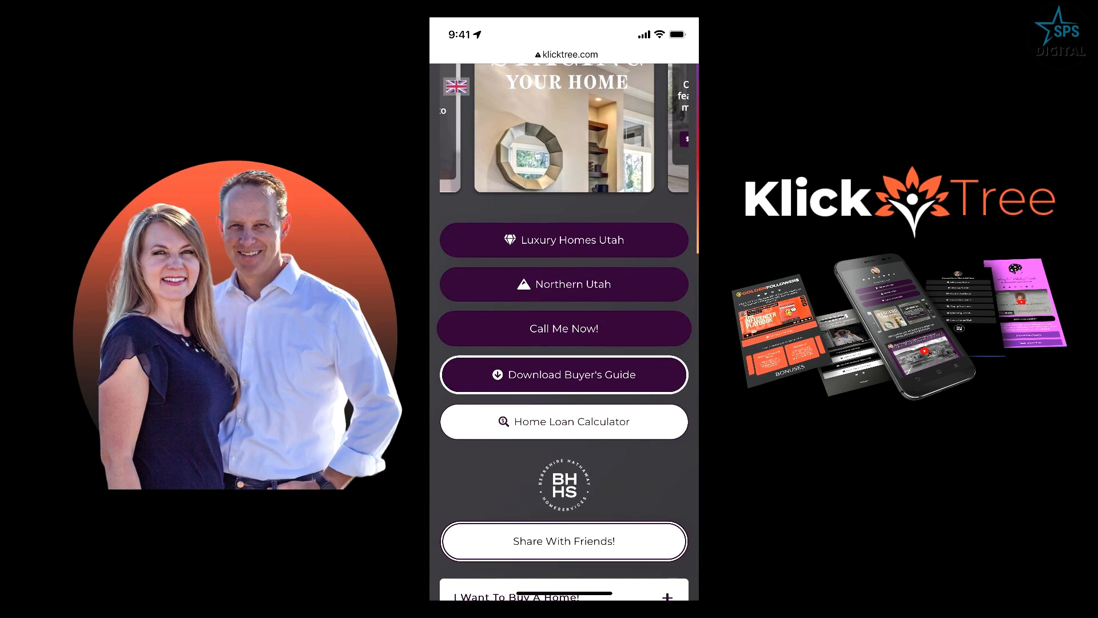
pyautogui.click(564, 375)
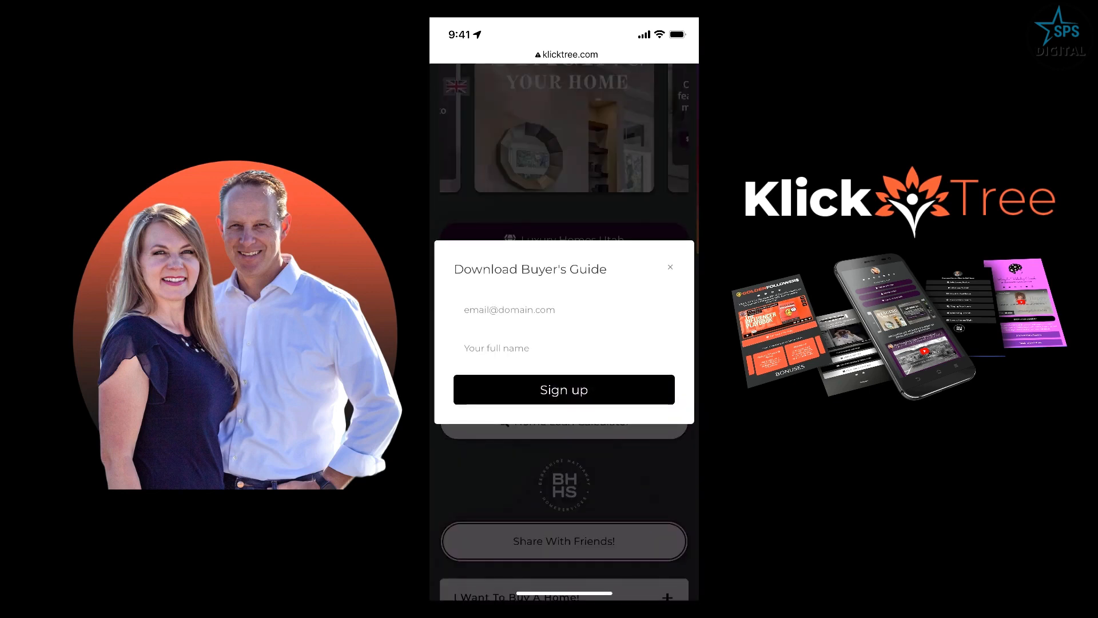
# - Test the email field of the Download Buyer's Guide form and close the form without signing up
pyautogui.click(564, 309)
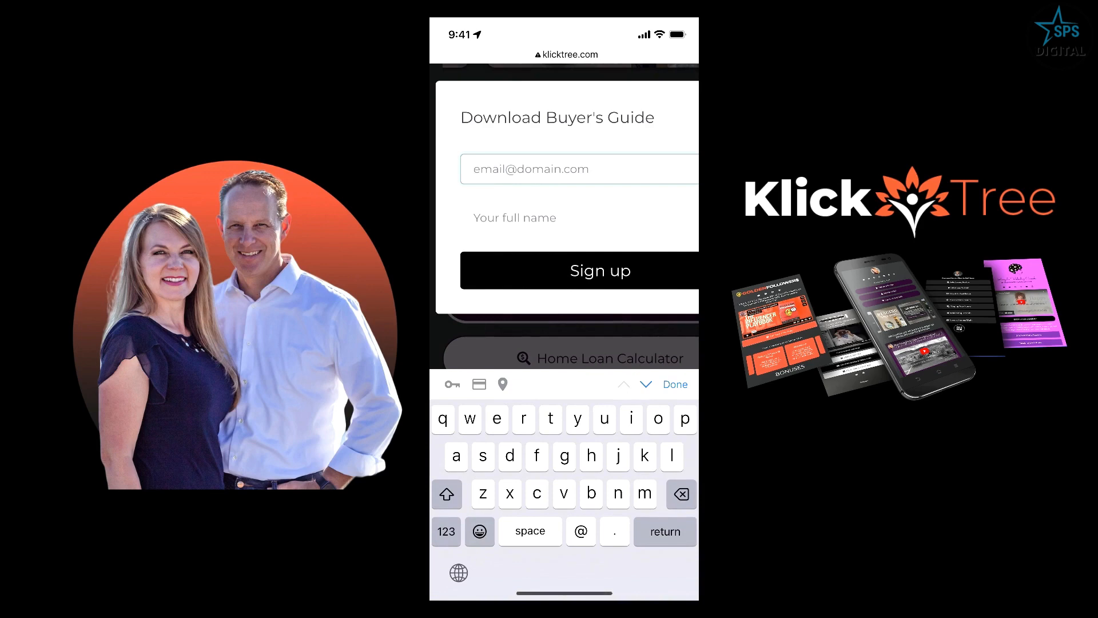
pyautogui.click(675, 384)
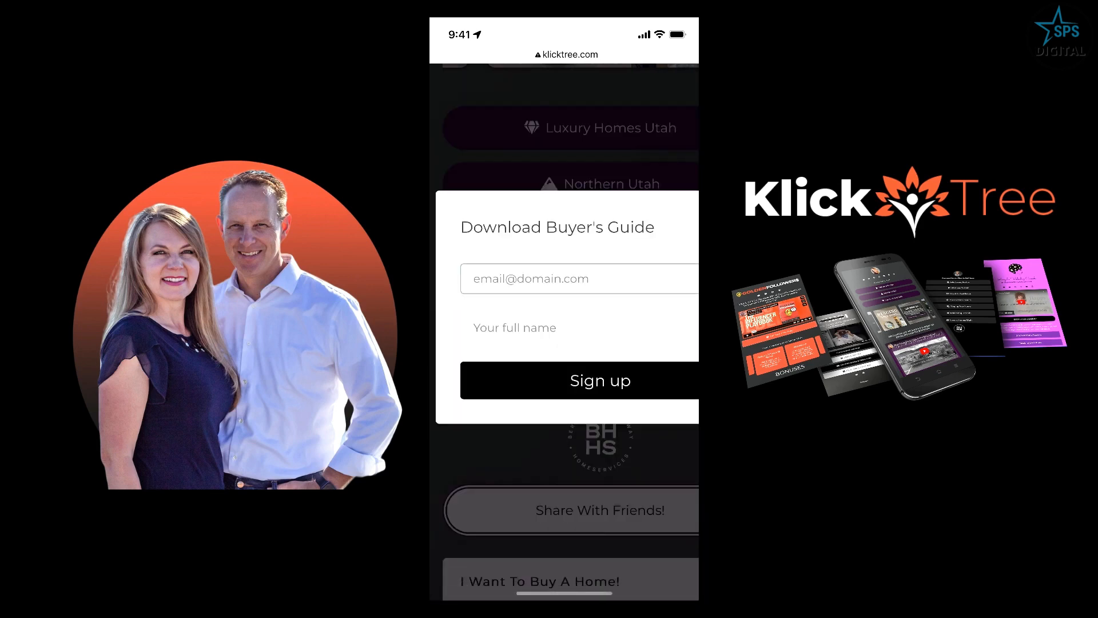
pyautogui.click(670, 251)
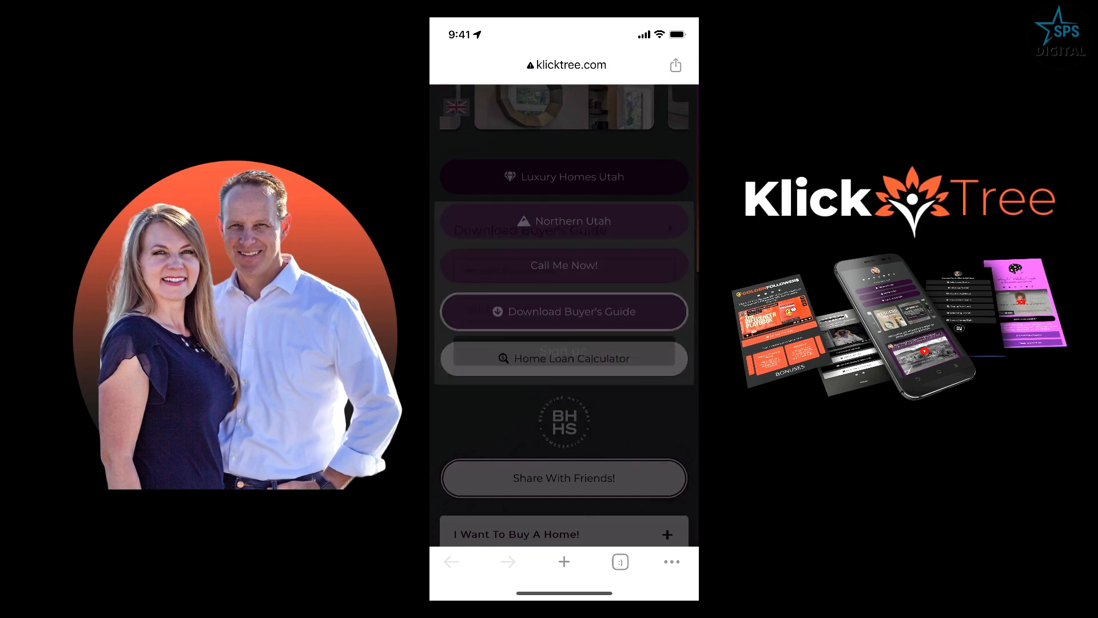
# - Switch the sample page's language from English to Spanish and examine the translated headings, listings ticker and link buttons
pyautogui.scroll(-3, 563, 343)
pyautogui.scroll(13, 564, 343)
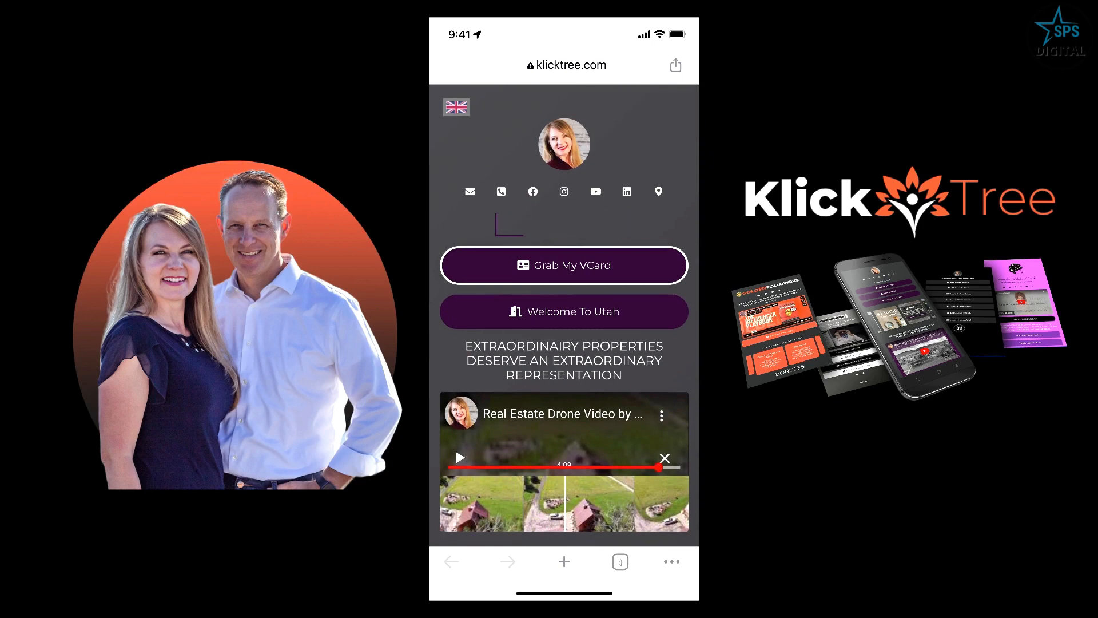
pyautogui.click(456, 106)
pyautogui.click(456, 141)
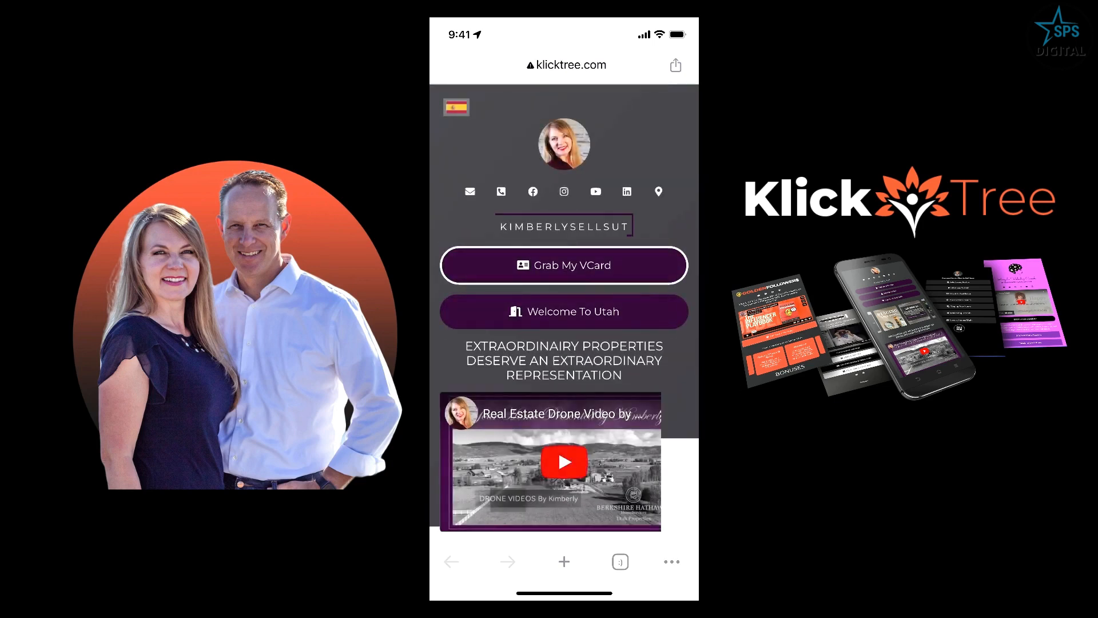
pyautogui.scroll(-5, 564, 343)
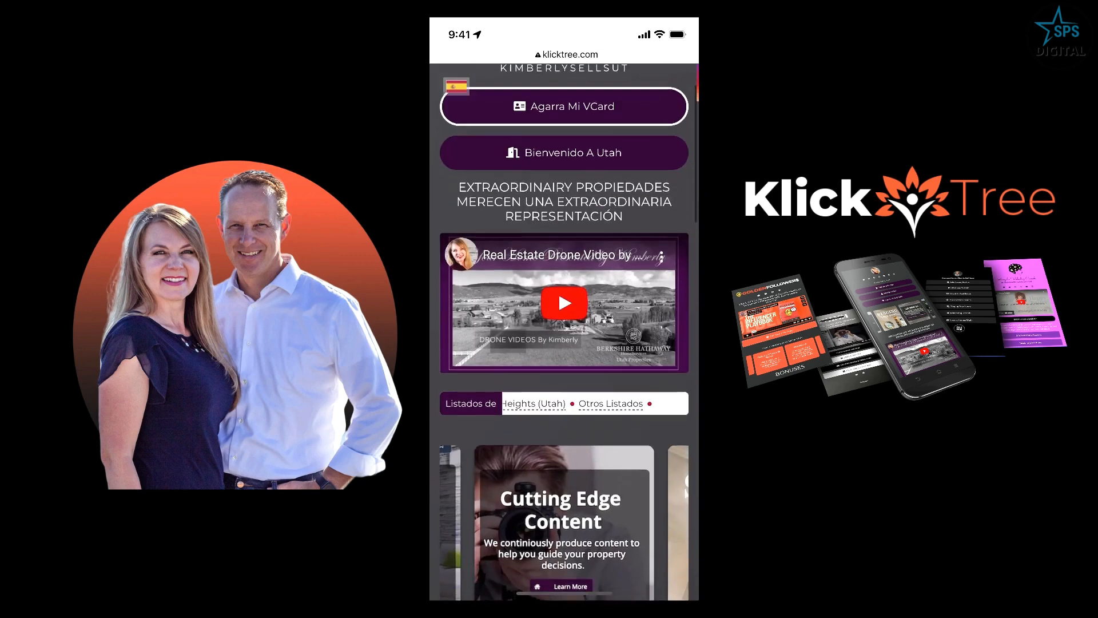
pyautogui.scroll(-7, 564, 343)
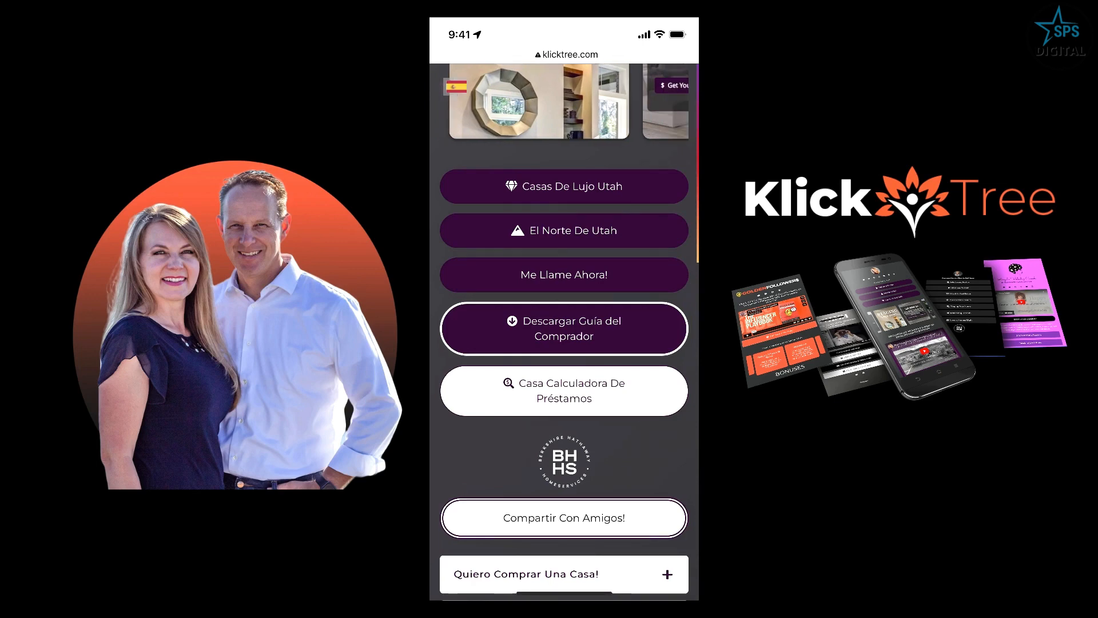
pyautogui.scroll(-3, 564, 343)
pyautogui.scroll(9, 564, 343)
pyautogui.scroll(5, 563, 315)
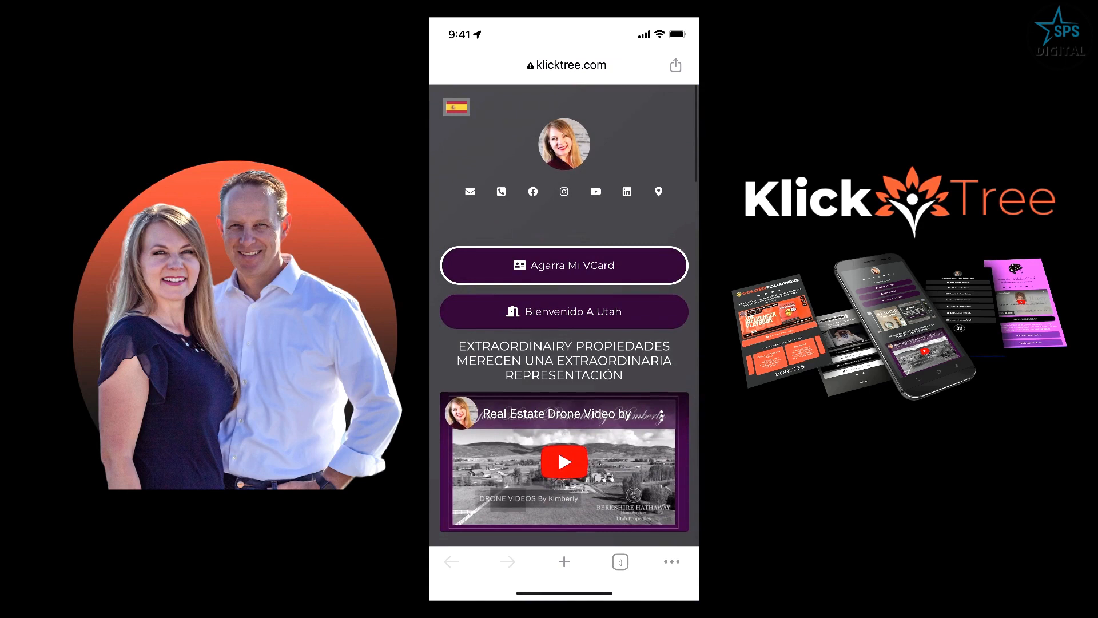
# - Leave the sample page for the KlickTree account dashboard and look through its list of bio links
pyautogui.click(566, 65)
pyautogui.click(549, 65)
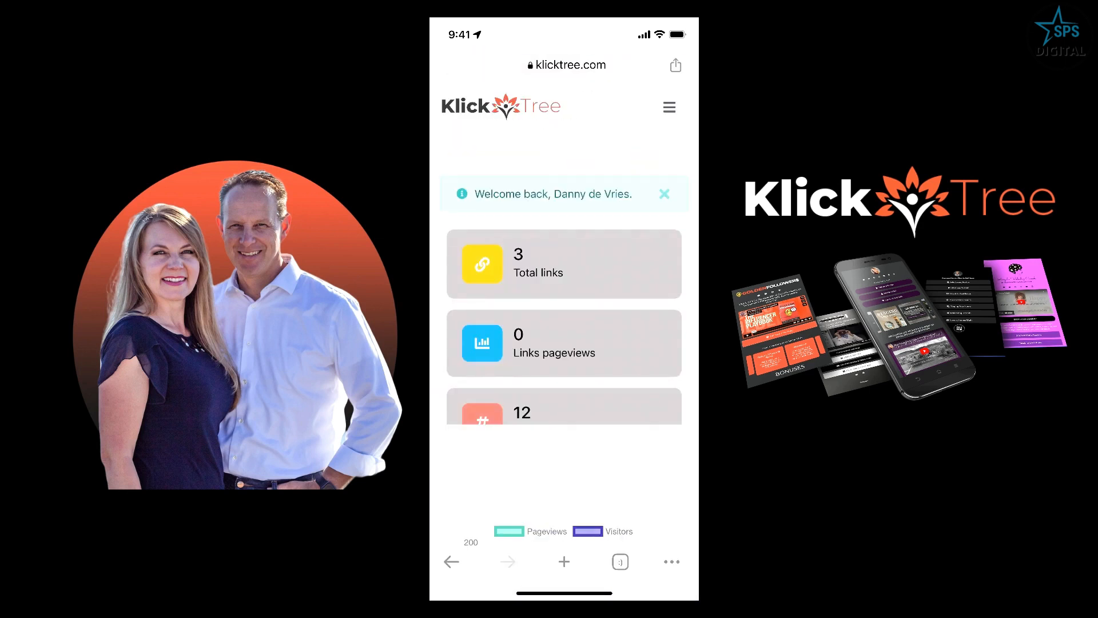
pyautogui.scroll(-2, 564, 326)
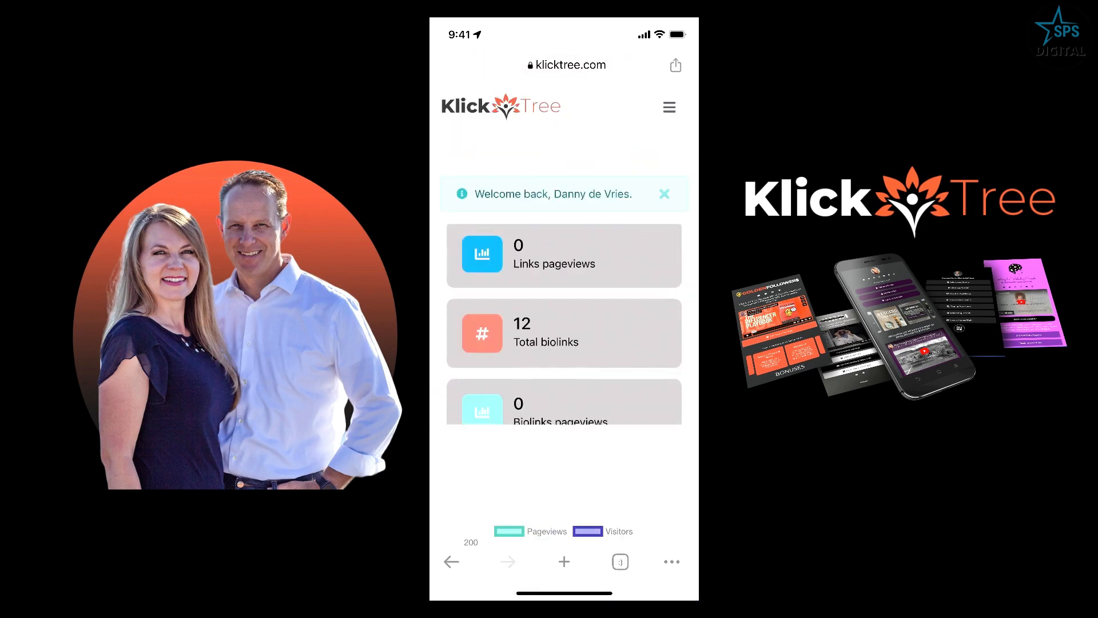
pyautogui.scroll(-6, 563, 326)
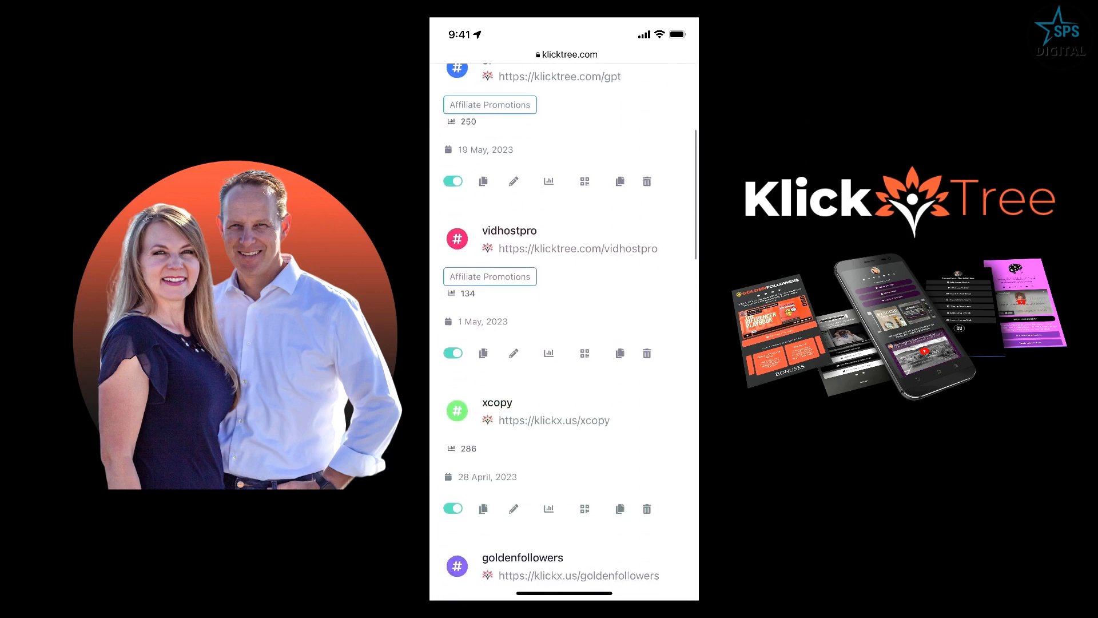